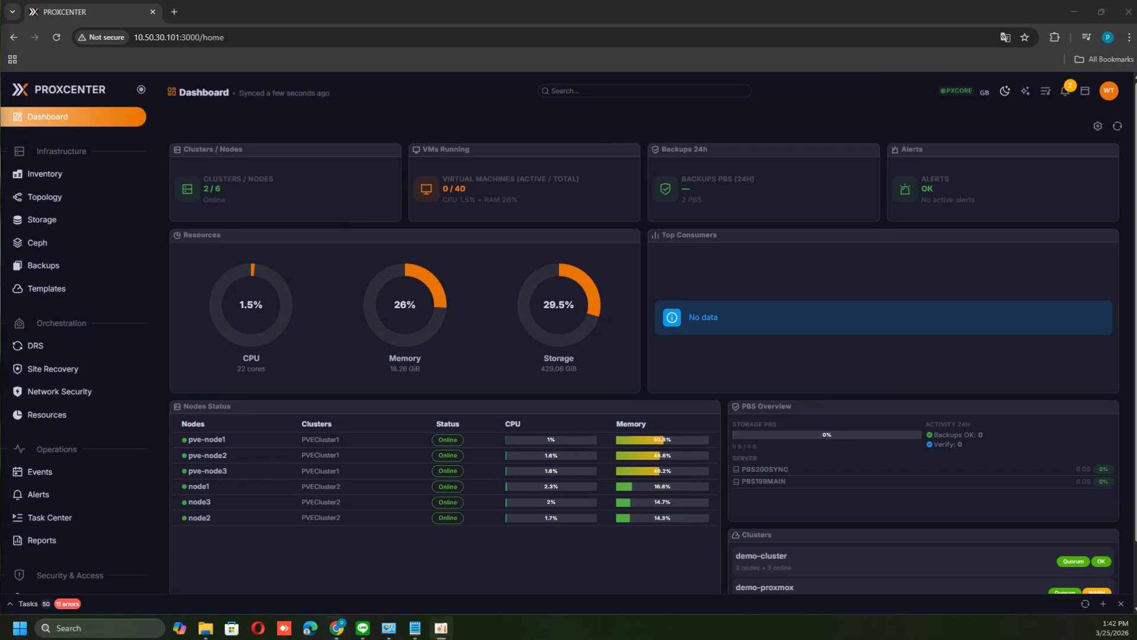
key(alt+Tab)
key(alt+Tab)
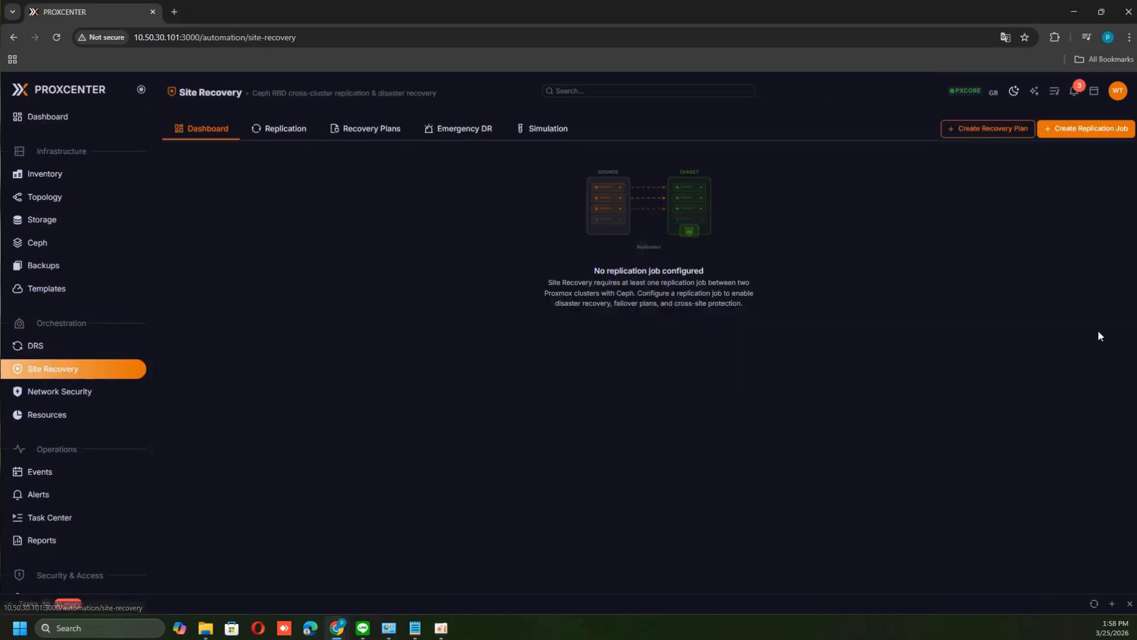
- Start a new replication job with PVECluster1 as the source cluster and select the VM win10-pi (136)
click(1083, 129)
click(455, 263)
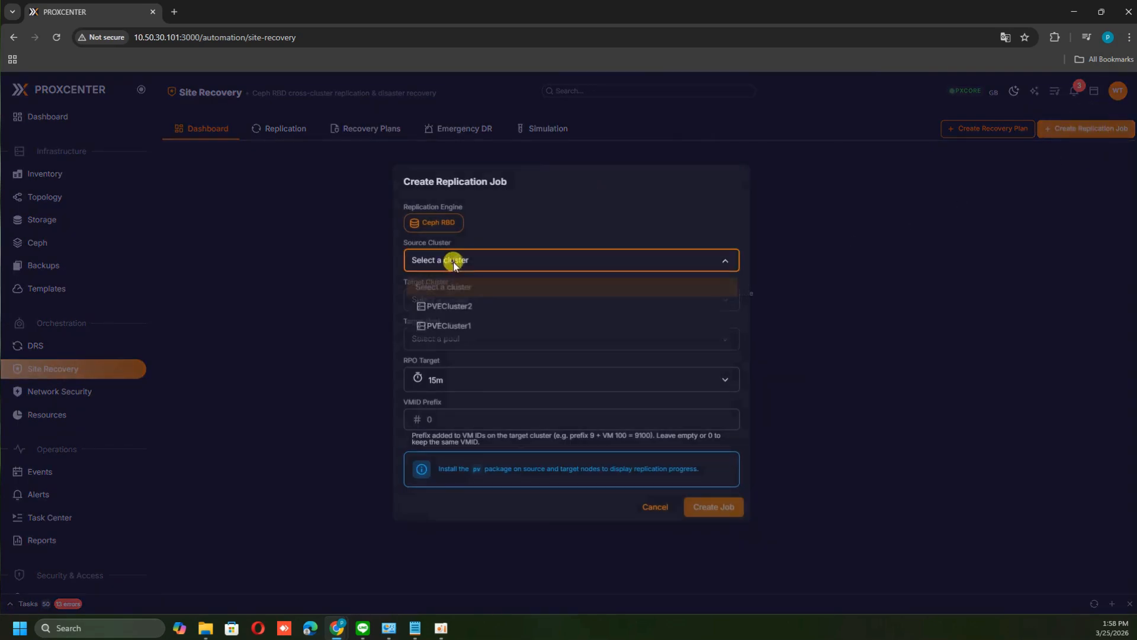
click(515, 219)
drag(416, 222, 475, 214)
click(501, 214)
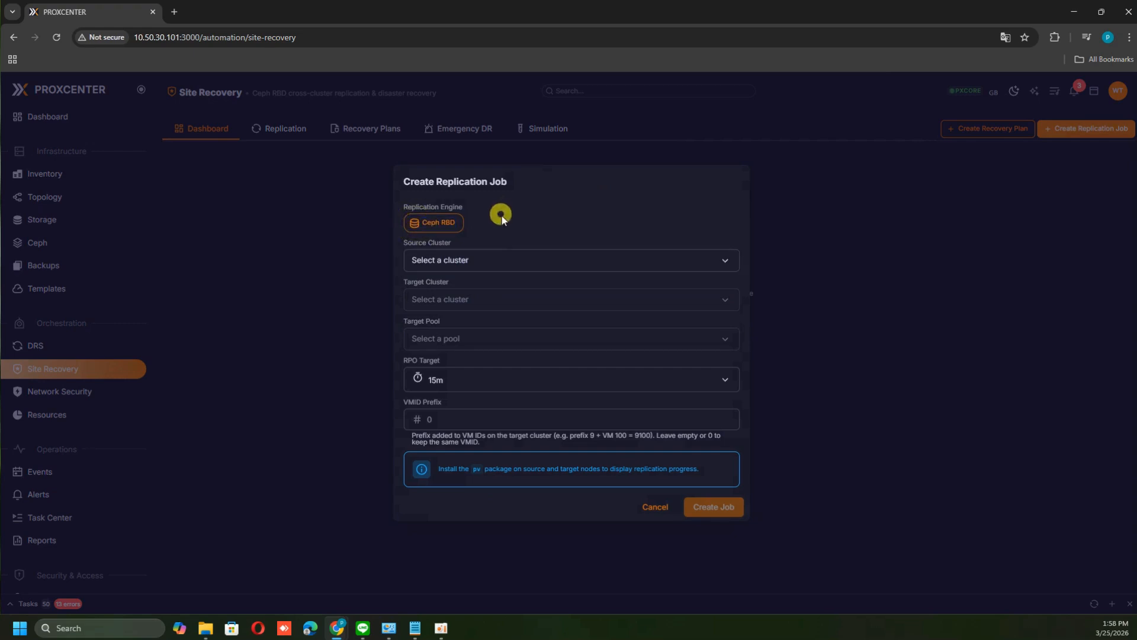
click(477, 262)
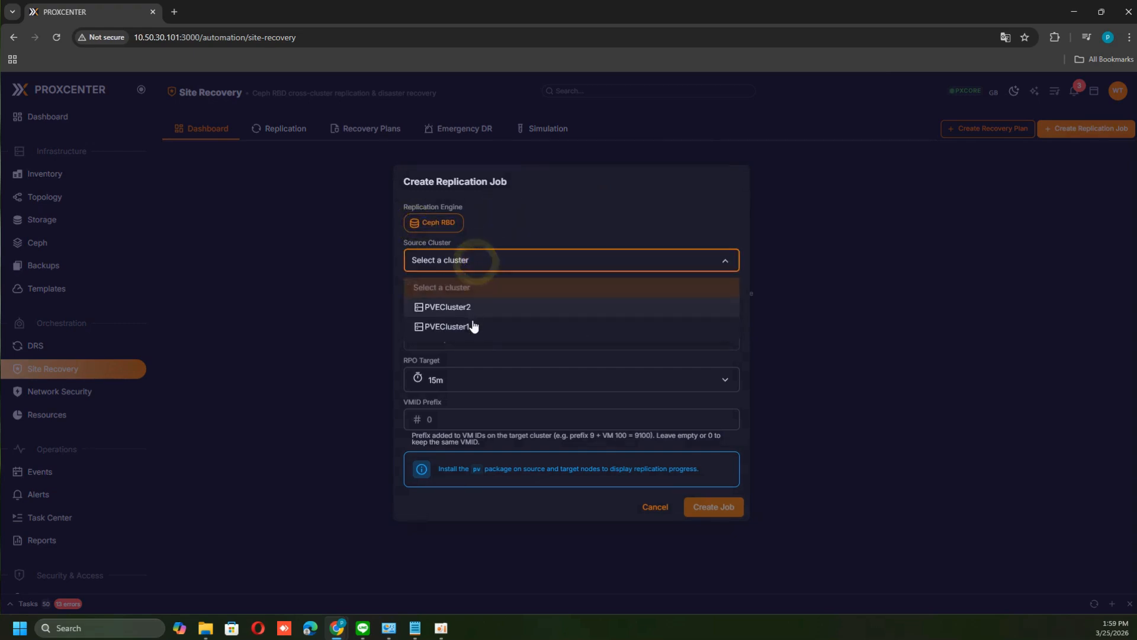
click(470, 325)
click(414, 295)
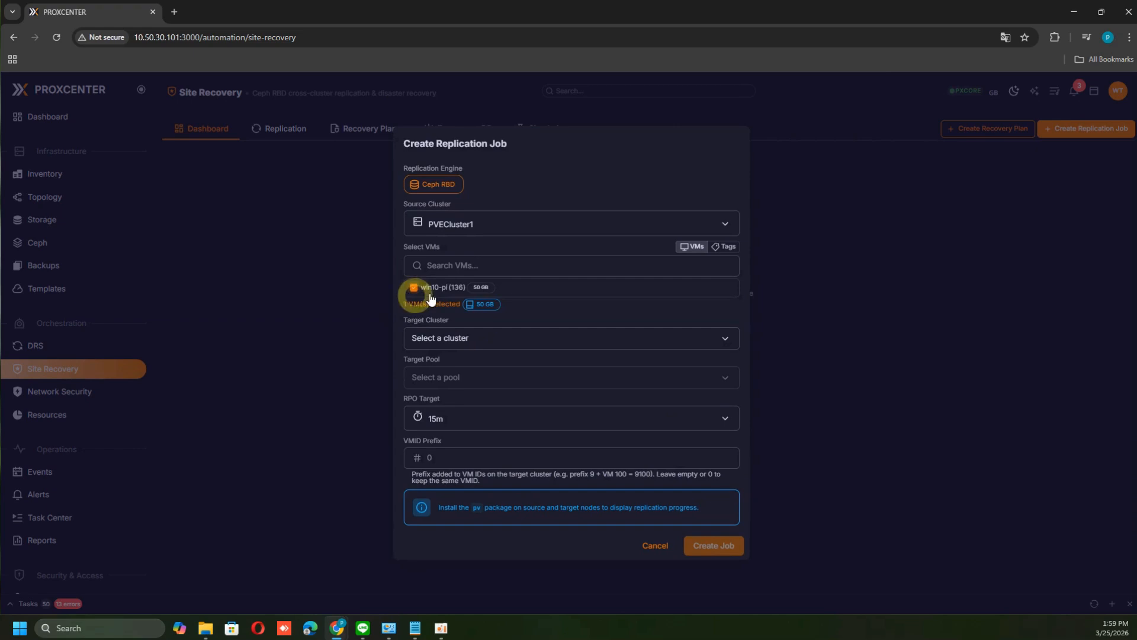
- Set the replication job's target cluster to PVECluster2 and check the SSH connection status between the clusters
click(465, 337)
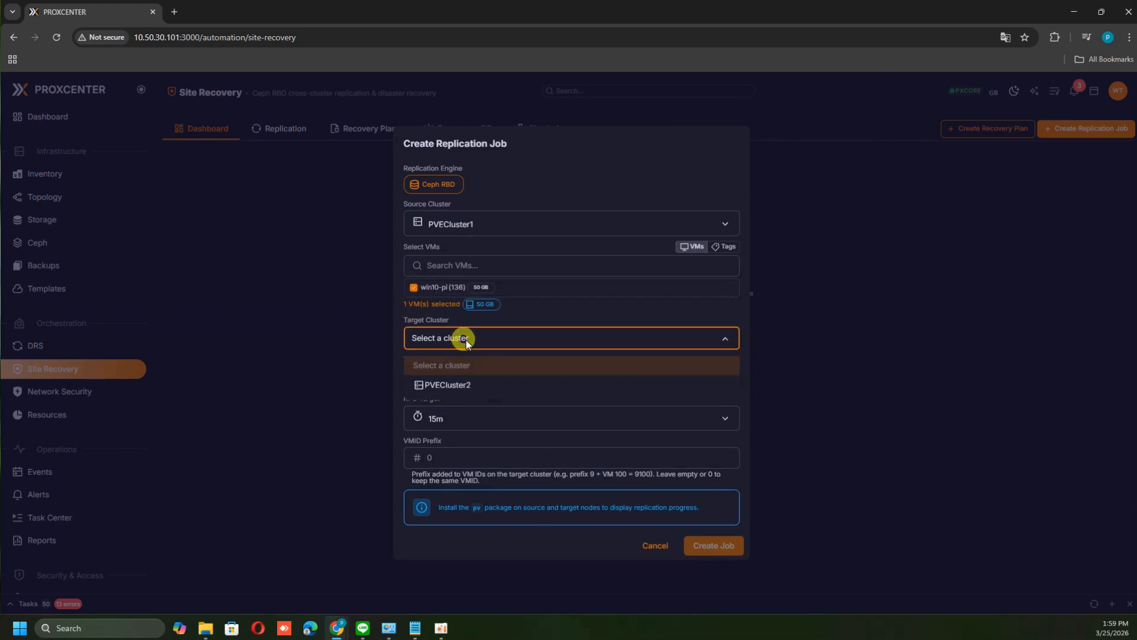
click(465, 386)
double_click(439, 355)
drag(516, 355, 690, 355)
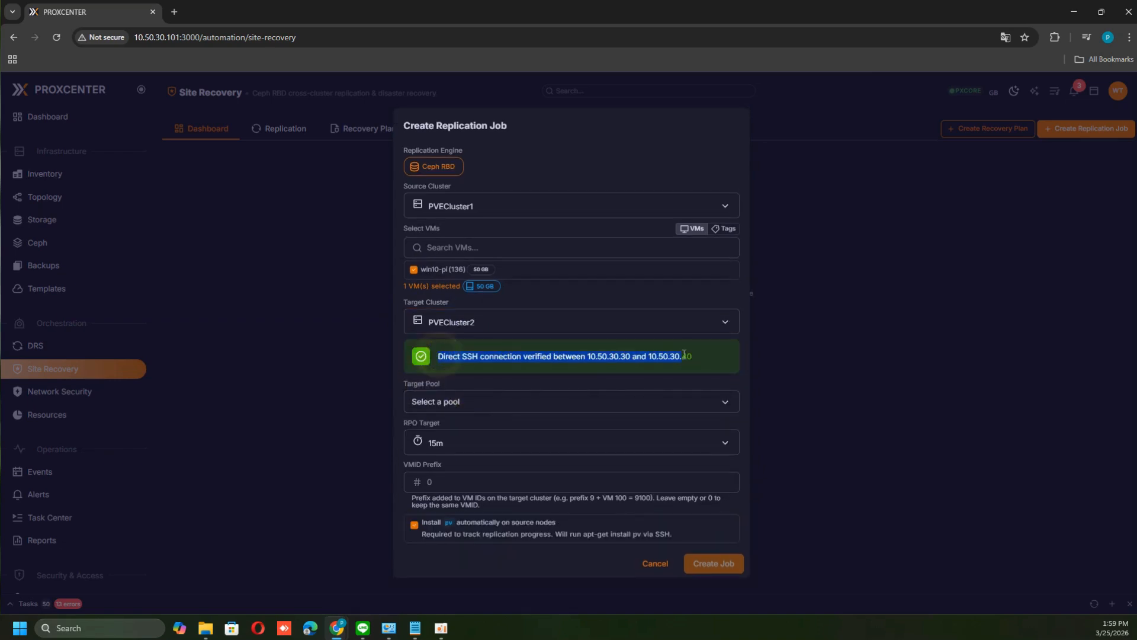
click(644, 356)
drag(435, 354, 478, 355)
click(480, 356)
- Choose datastore01 as the target pool and 15m as the RPO target
click(498, 395)
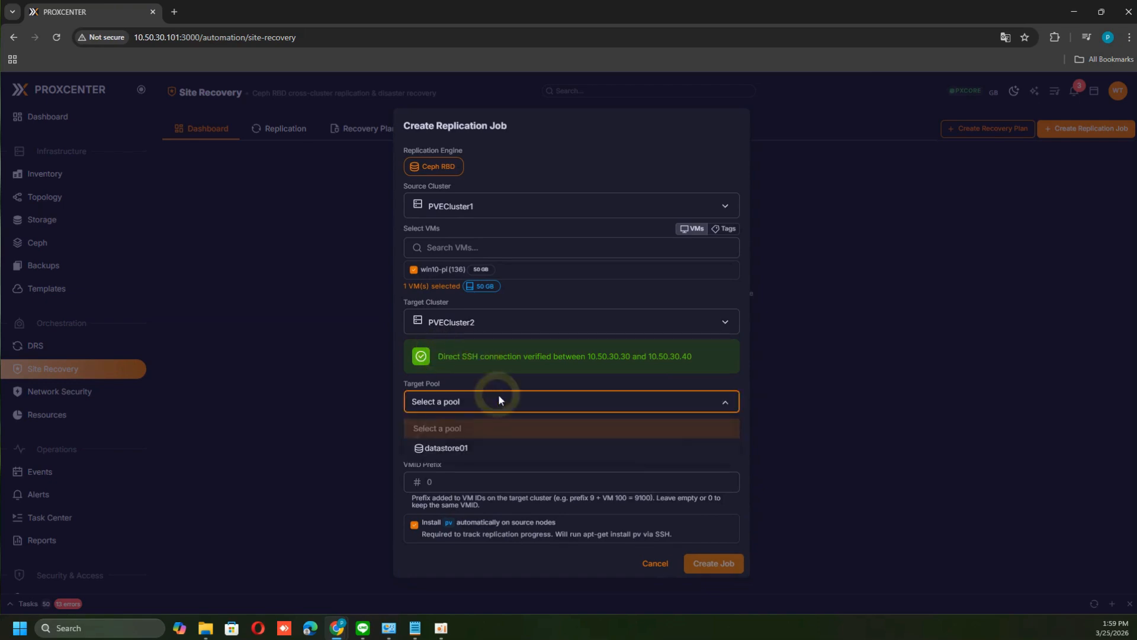
click(458, 450)
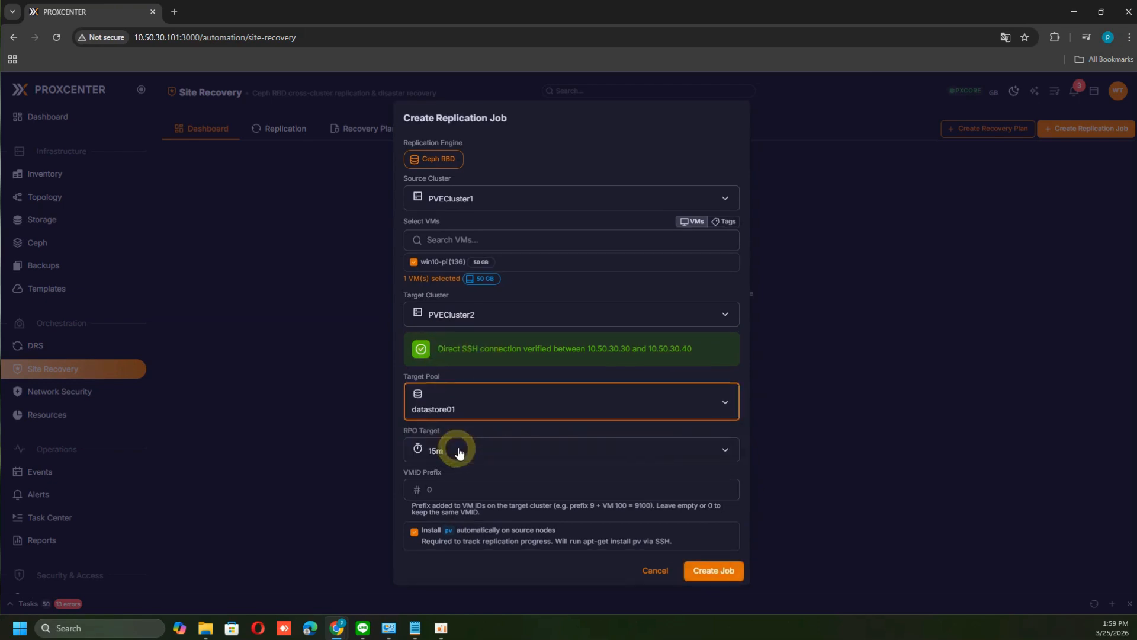
click(514, 448)
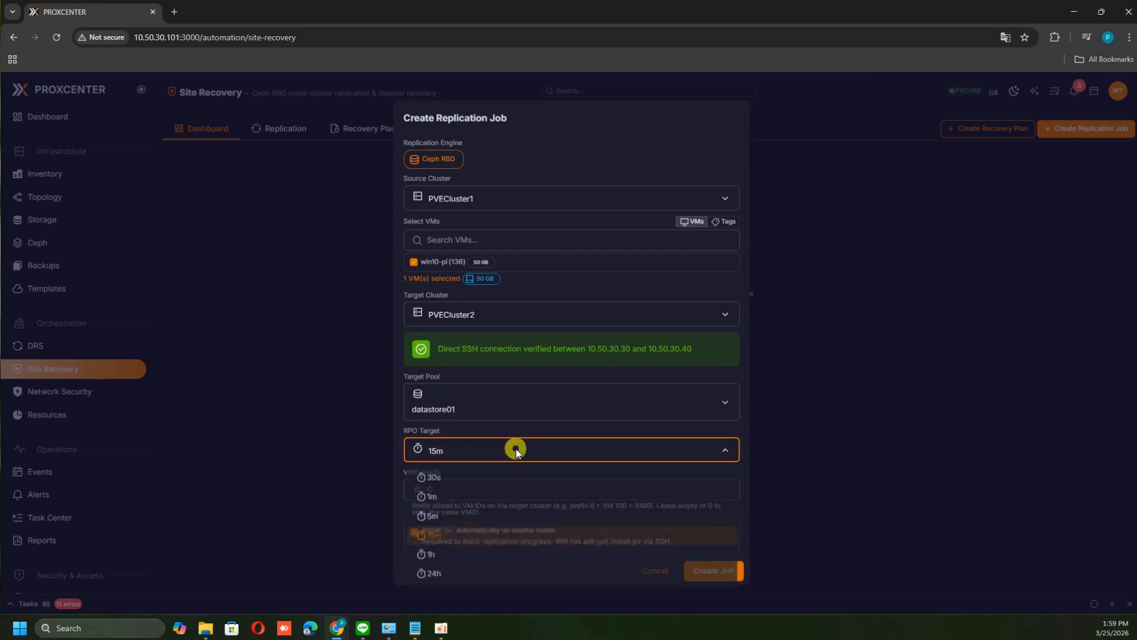
click(447, 537)
- Set the VMID prefix to 99 and create the replication job
click(449, 489)
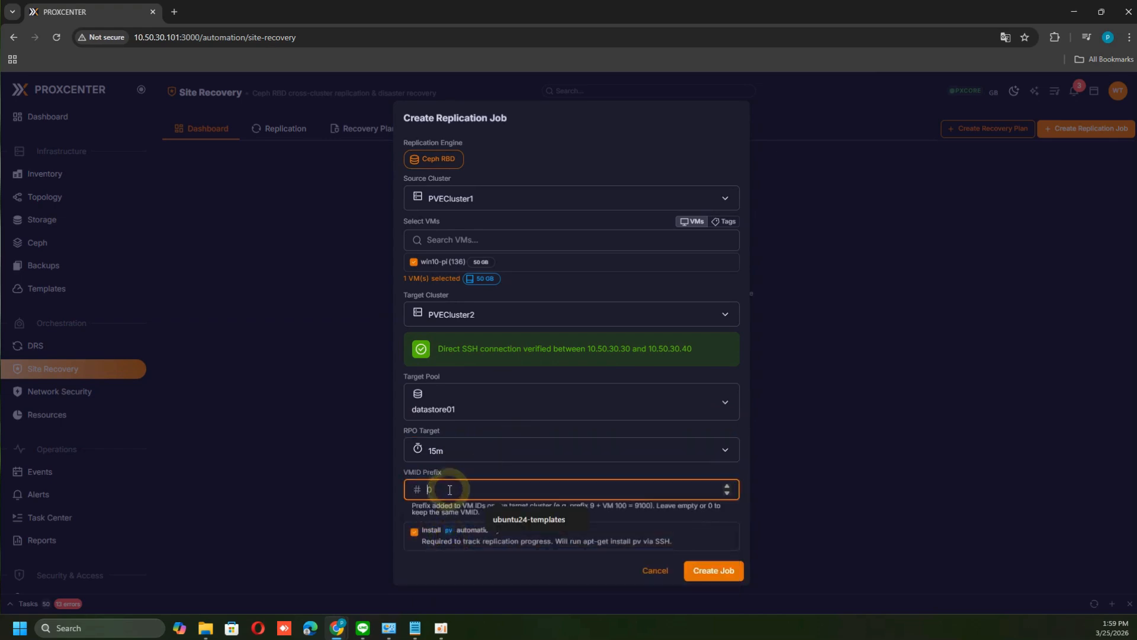
text(1)
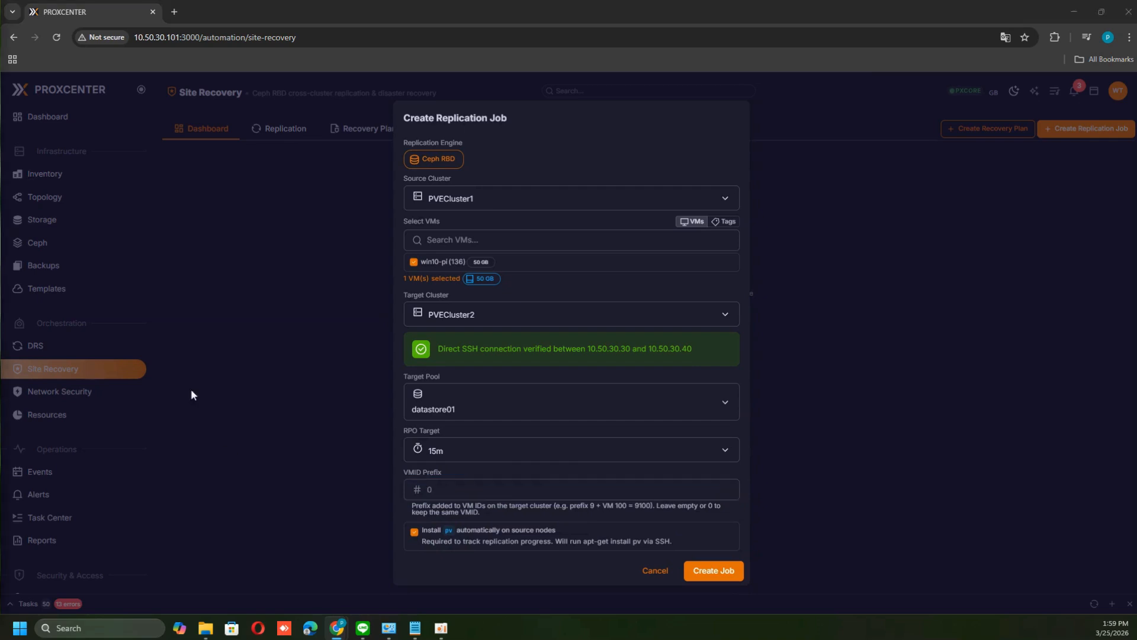
click(443, 494)
text(99)
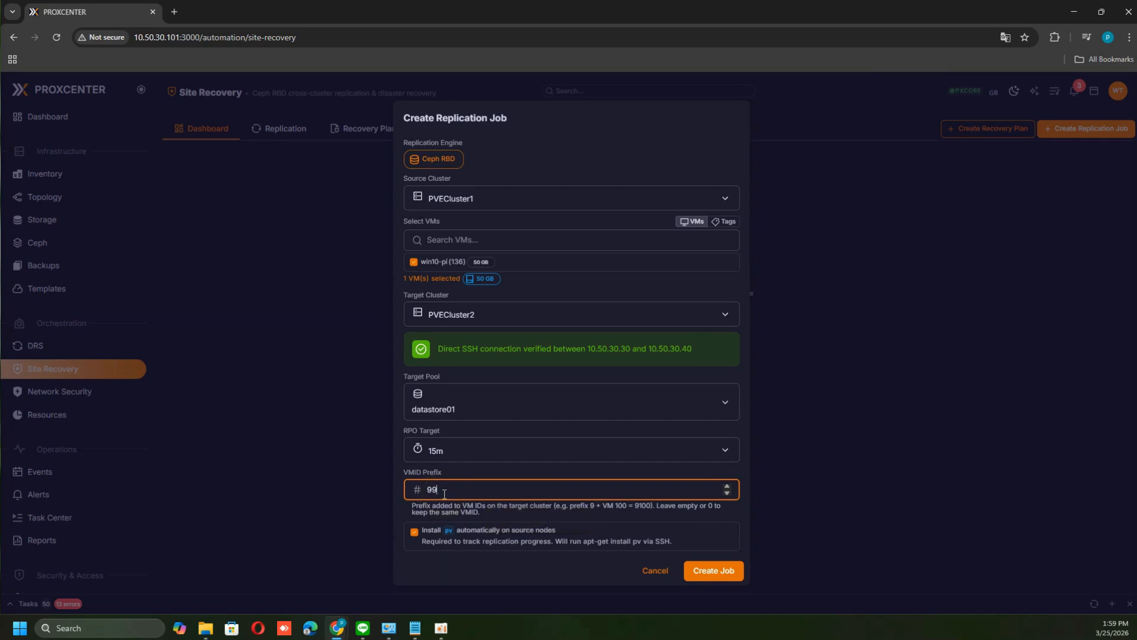
click(463, 472)
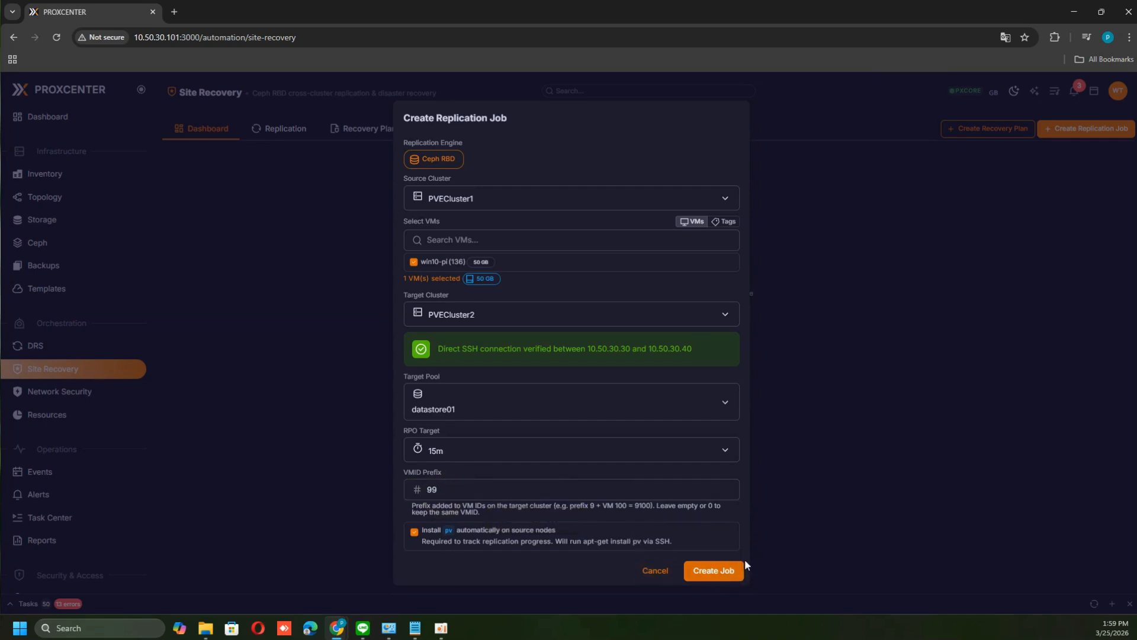
click(709, 578)
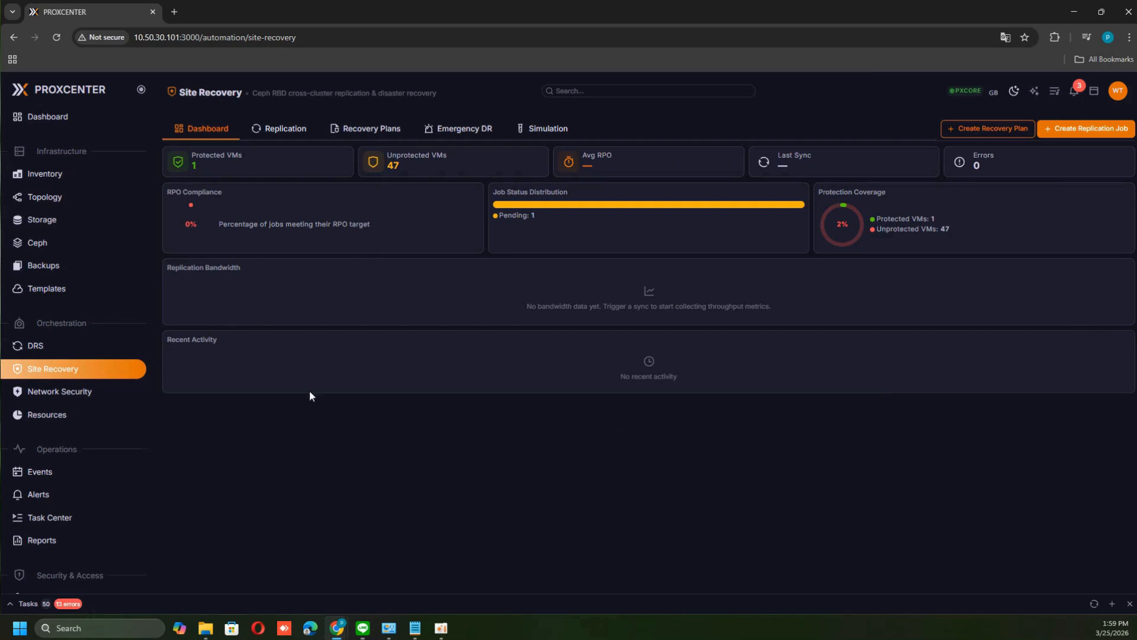
- Start a new recovery plan named re-15 and include the replicated VM 136
click(980, 129)
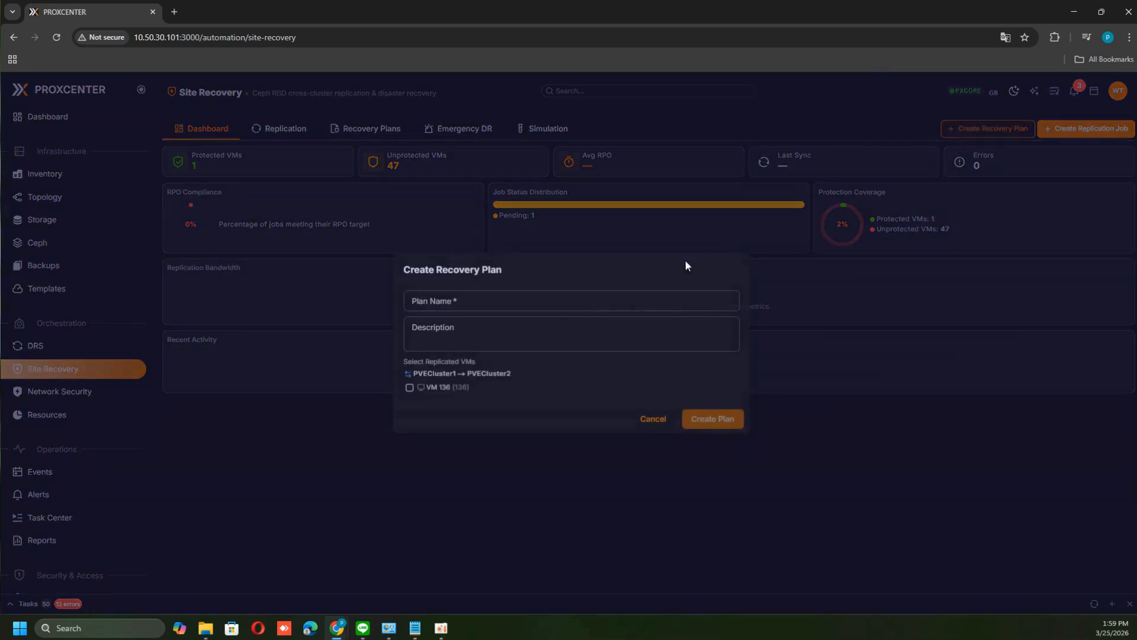
click(442, 300)
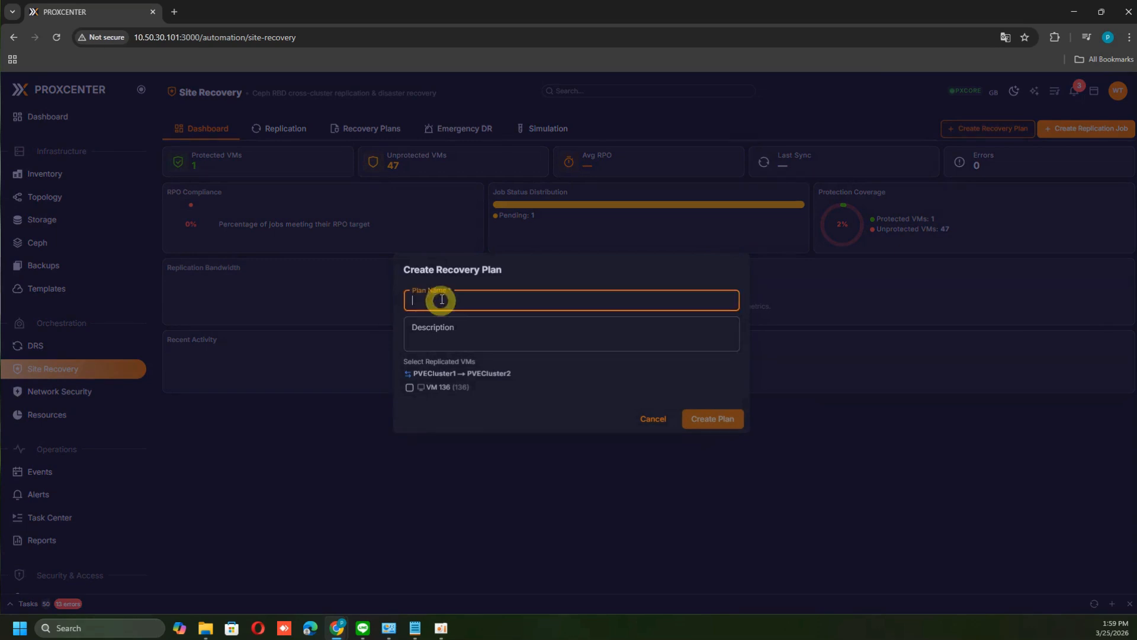
click(455, 267)
click(438, 294)
click(428, 297)
text(re)
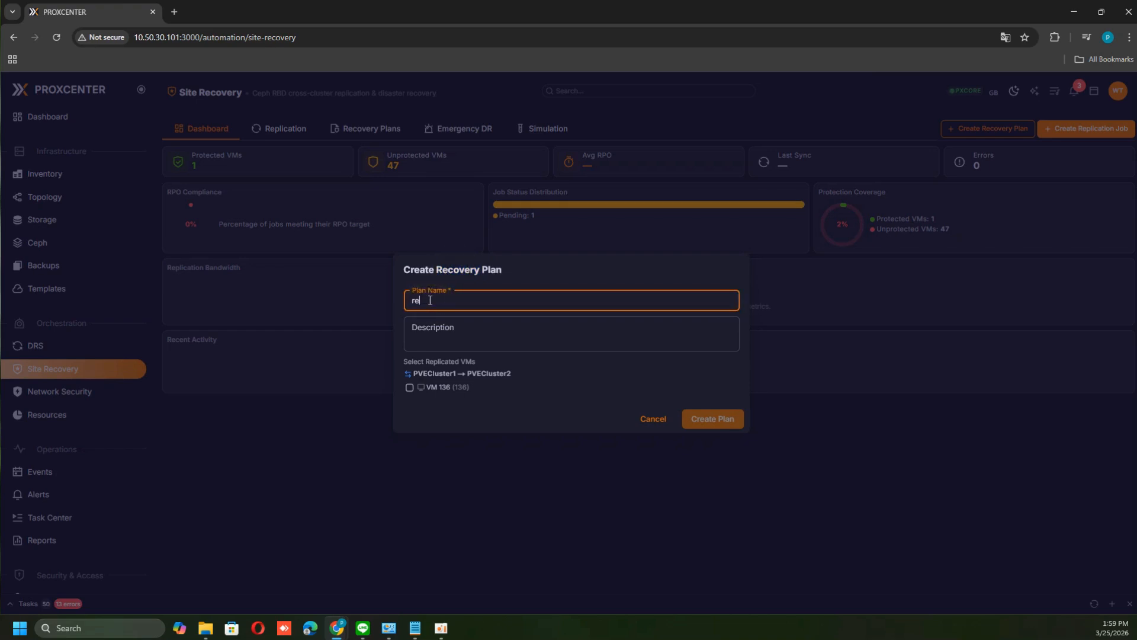
text(-15)
click(410, 388)
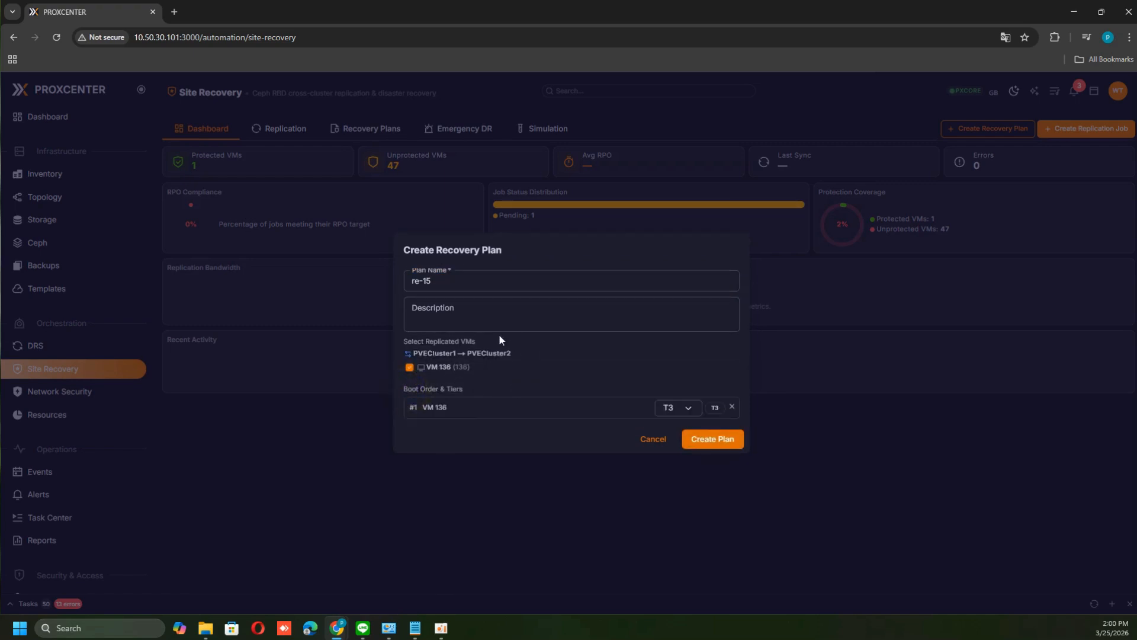
- Assign VM 136 to tier T2 in the boot order and create the recovery plan
click(686, 406)
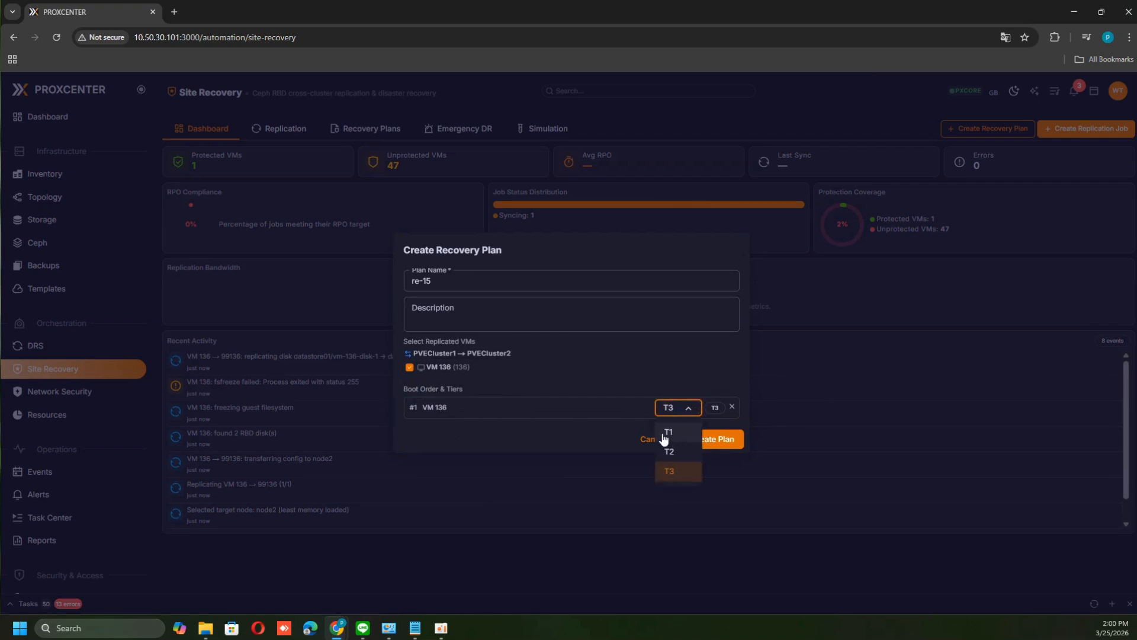
click(619, 438)
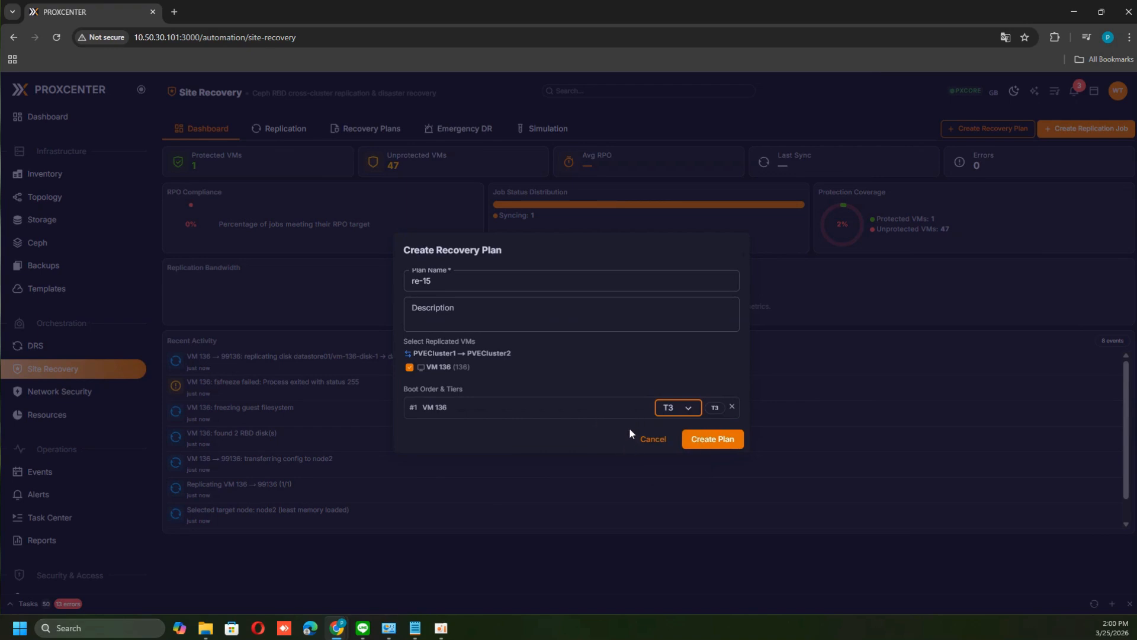
click(679, 409)
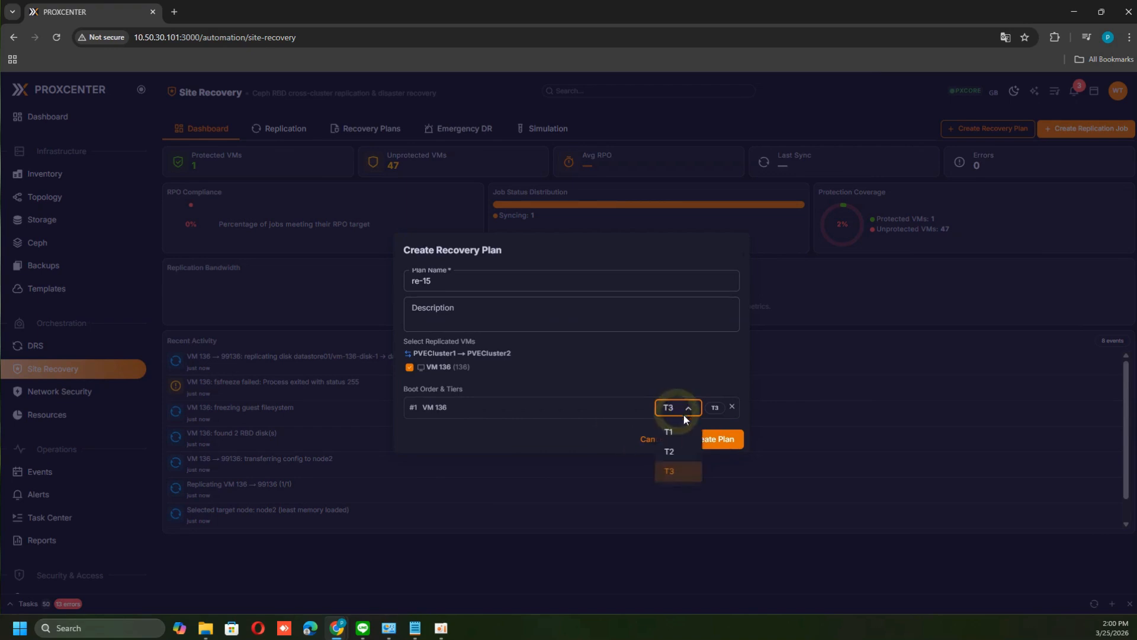
click(670, 452)
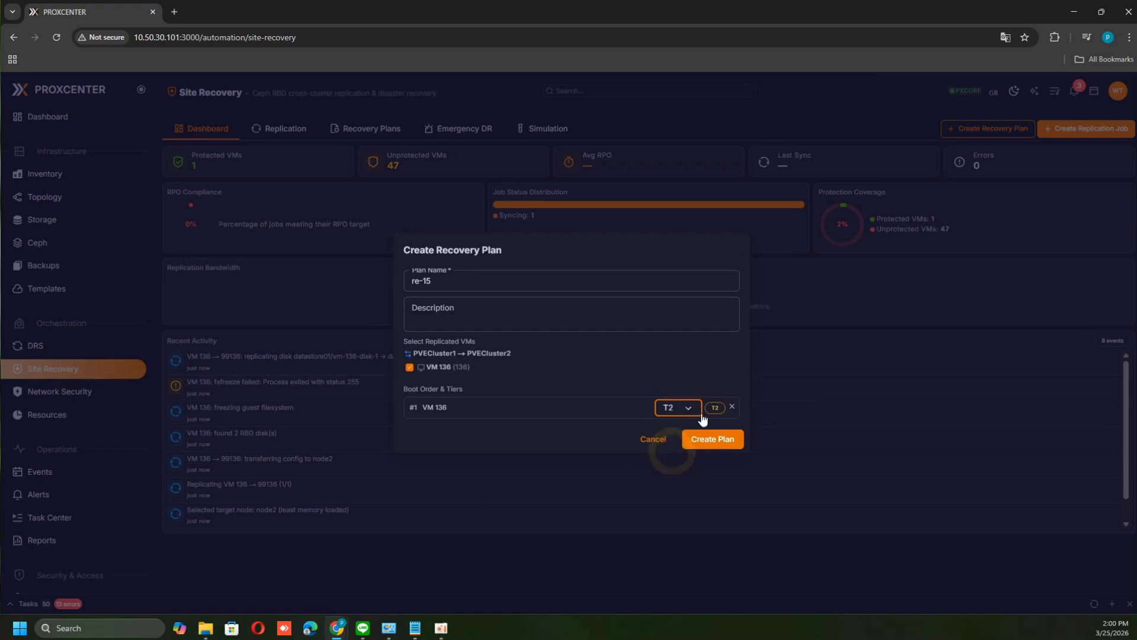
click(604, 434)
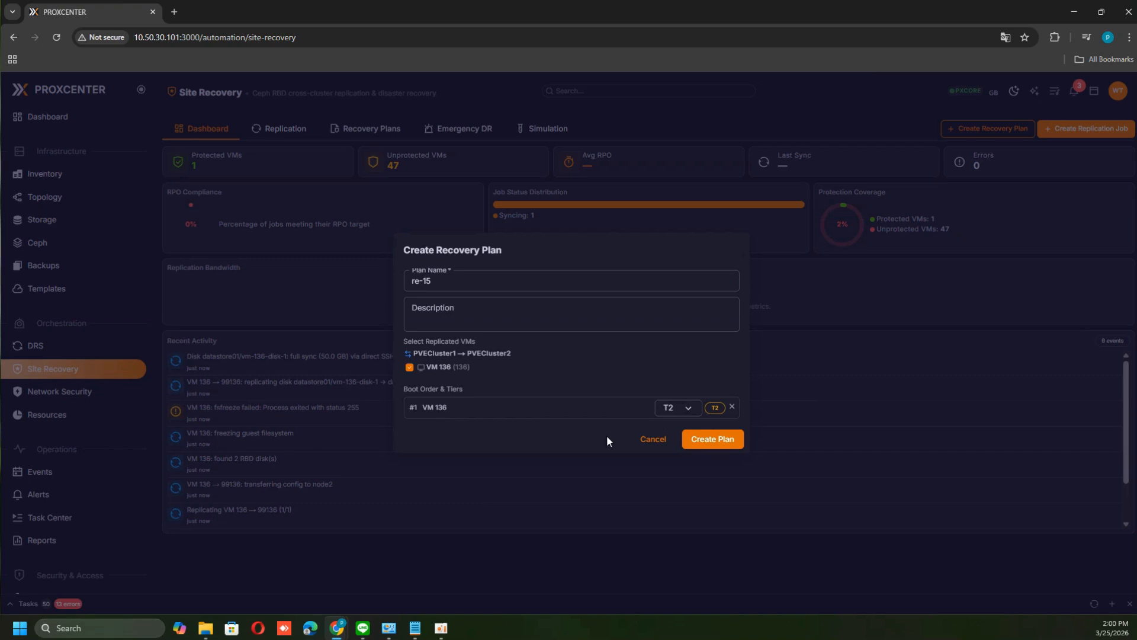
click(713, 446)
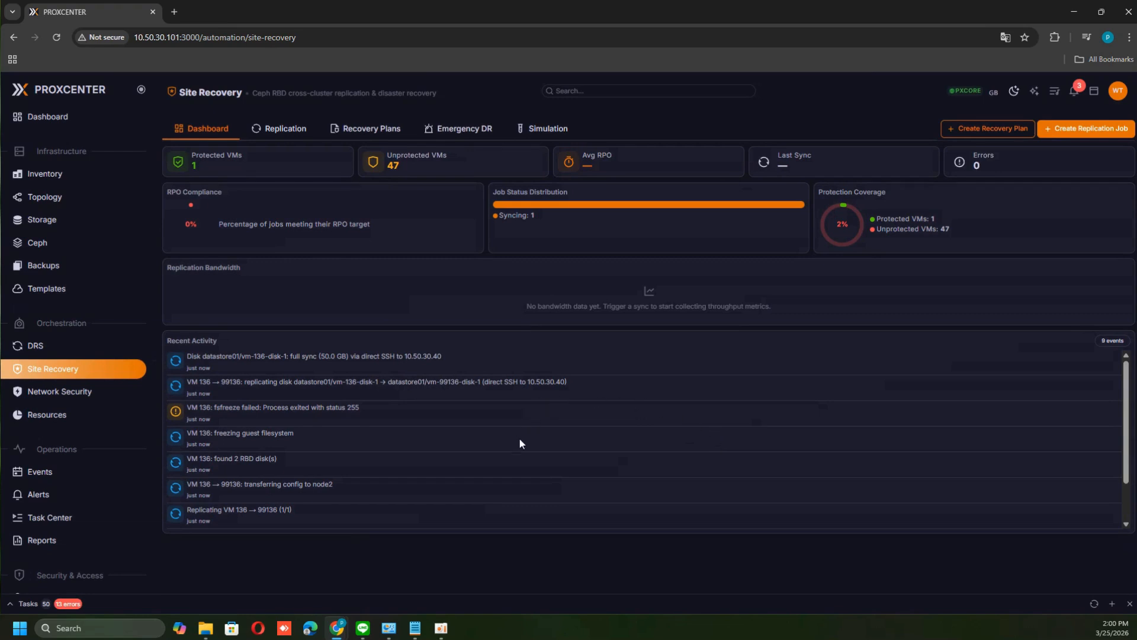
- View the list of replication jobs and the list of recovery plans in Site Recovery
click(286, 134)
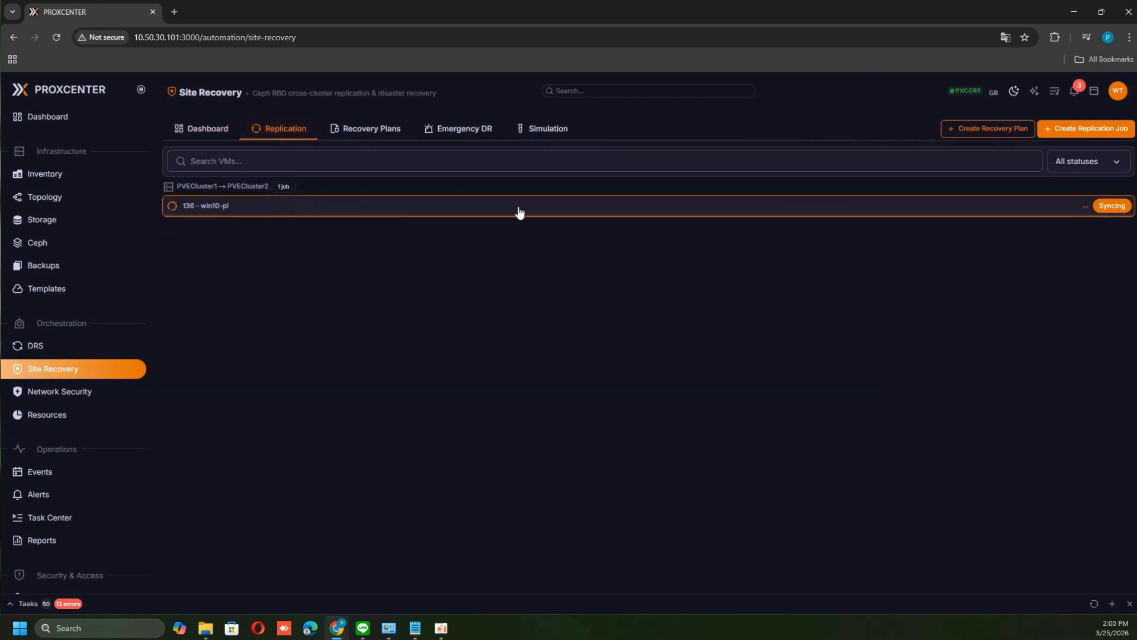
click(360, 135)
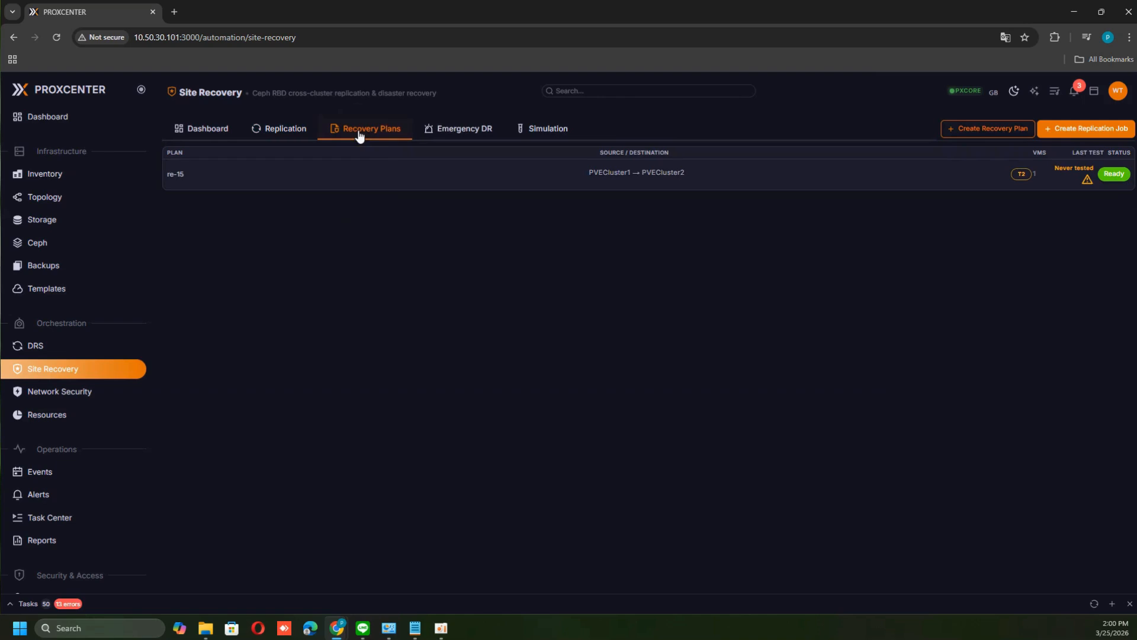
click(388, 175)
click(388, 175)
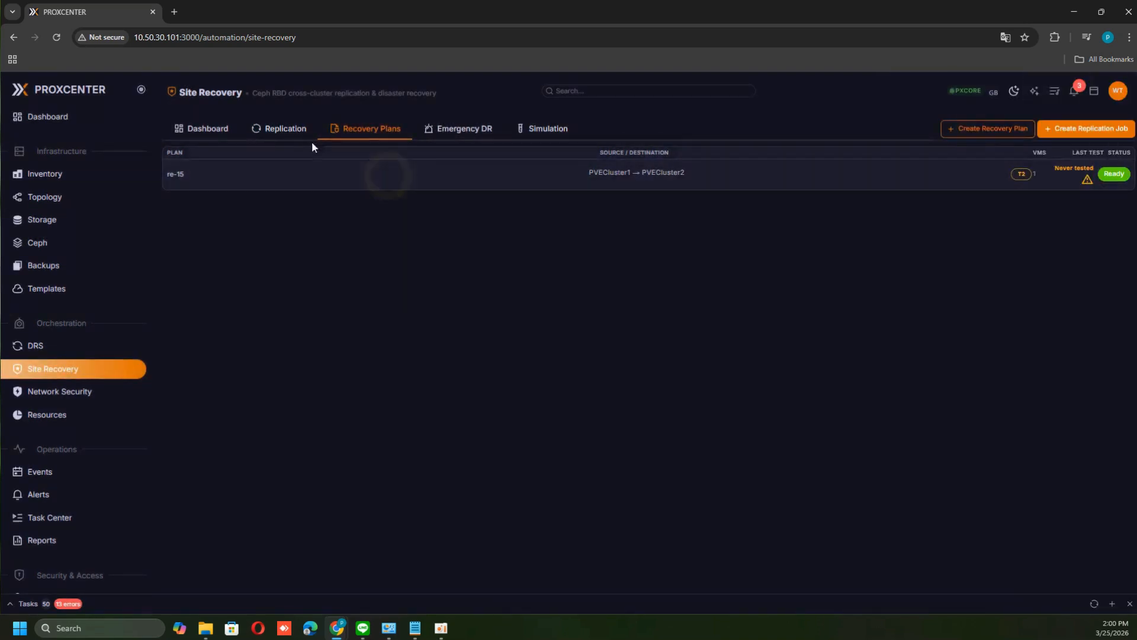
- Examine the details and recent logs of the 136 - win10-pi replication job, then close them
click(280, 128)
click(325, 207)
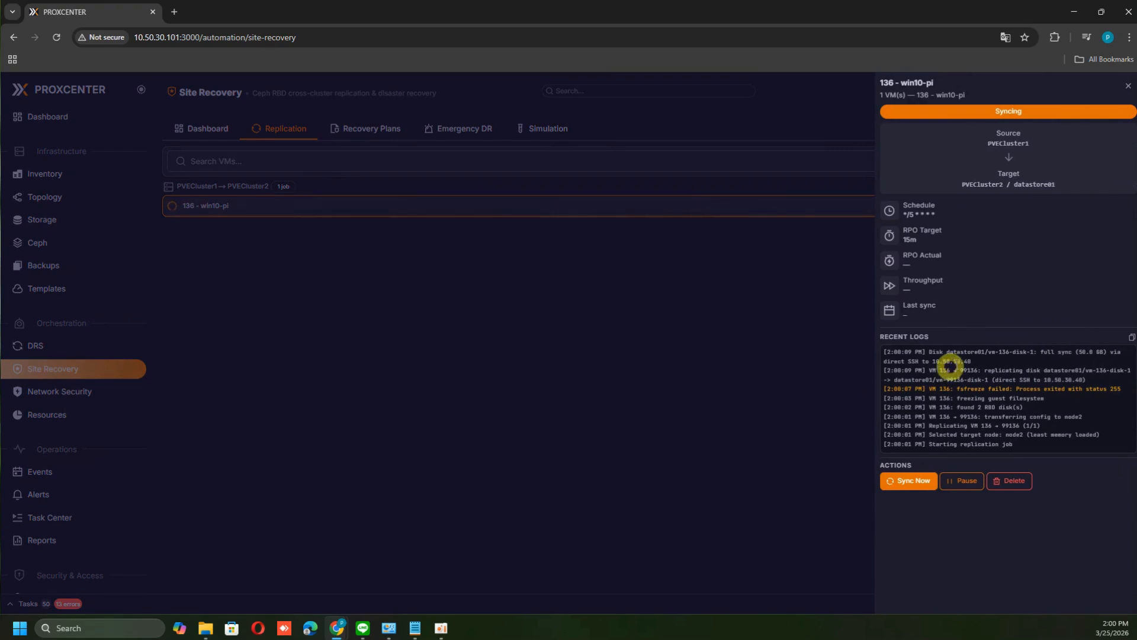
drag(927, 352, 1025, 352)
click(1020, 355)
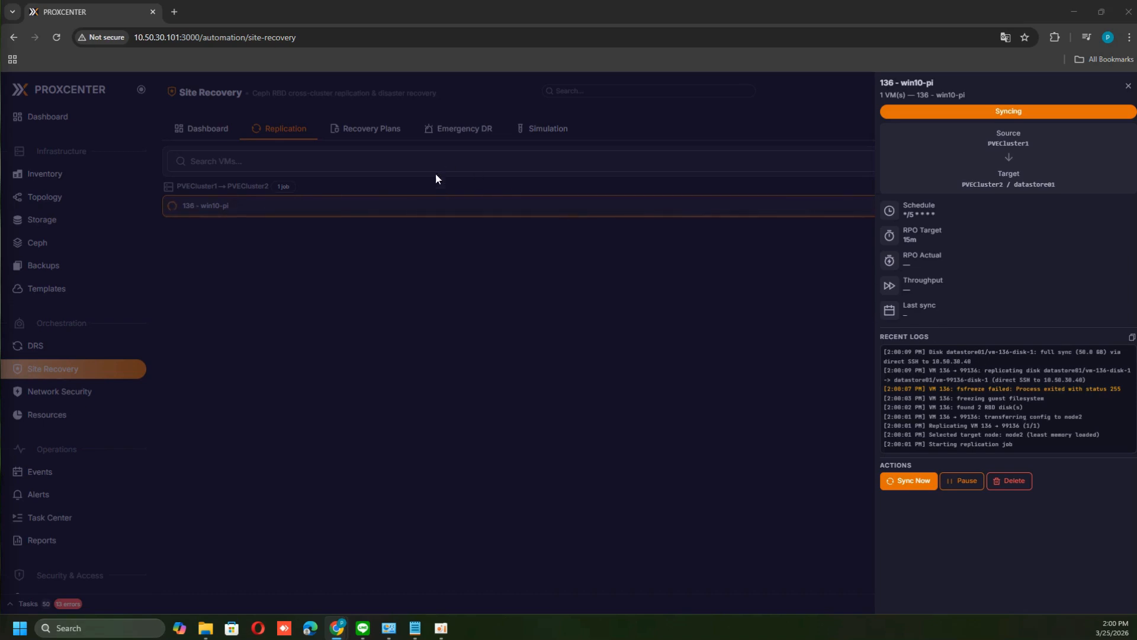
click(456, 246)
- Examine the re-15 recovery plan's tier and available failover actions, then close its details
click(368, 128)
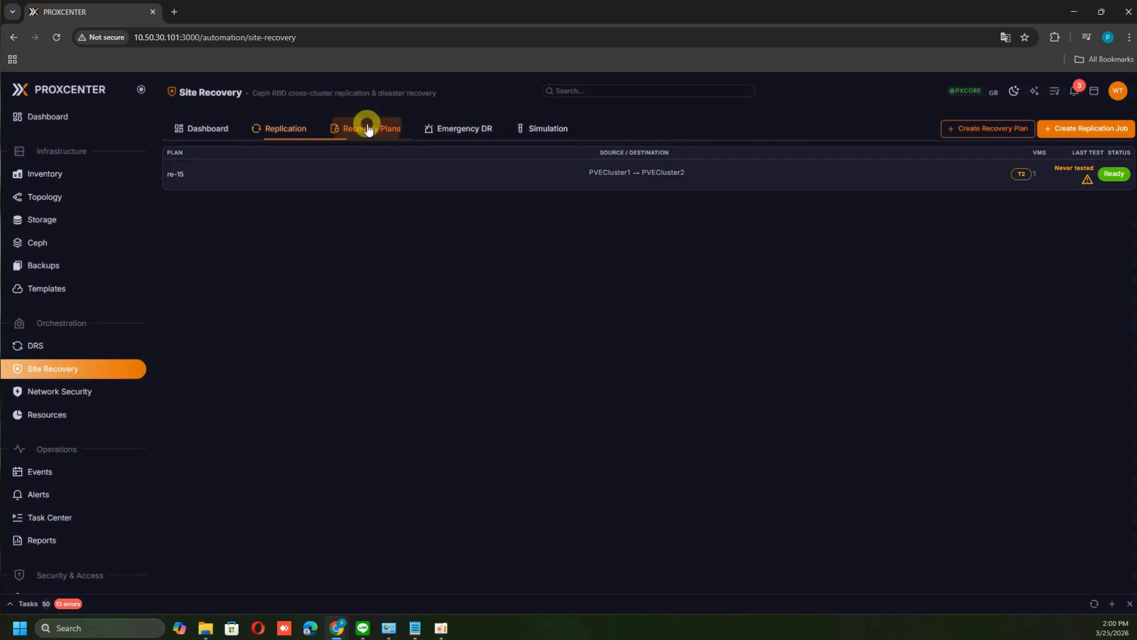
click(367, 166)
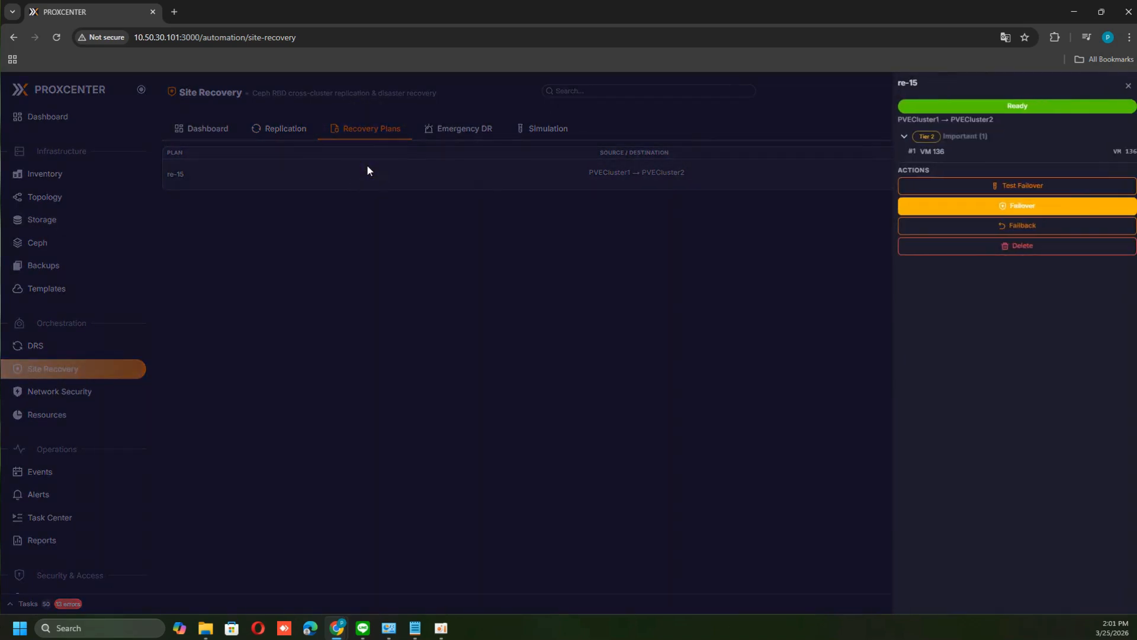
drag(920, 137, 1022, 139)
click(1022, 140)
click(538, 284)
- Recheck the recent sync logs of the 136 - win10-pi replication job and close its details
click(285, 129)
click(338, 202)
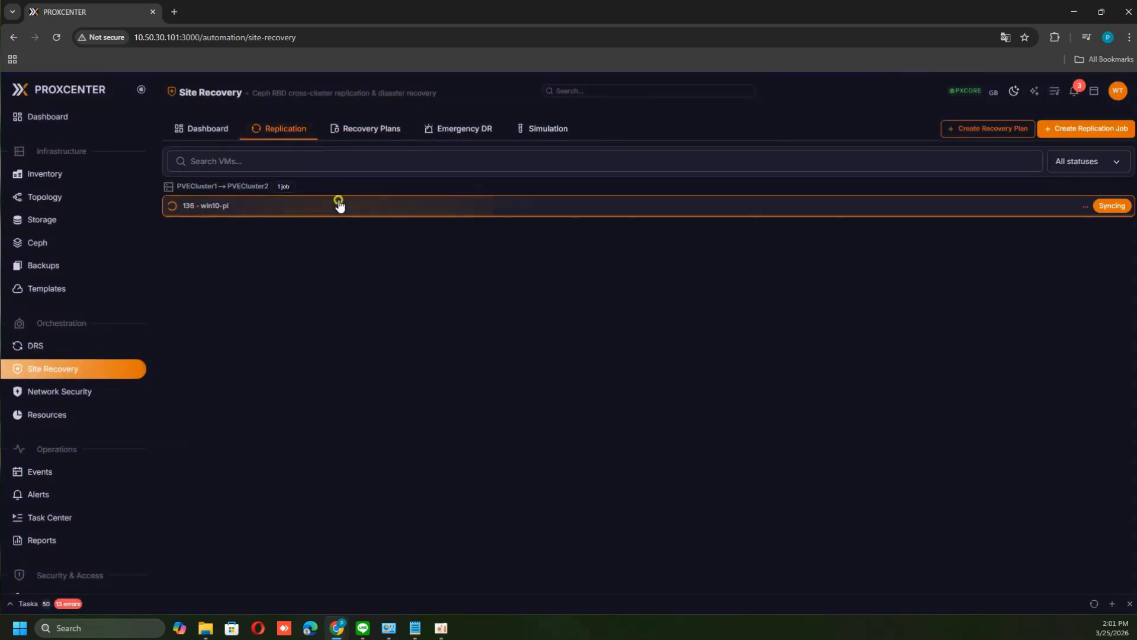
drag(927, 360, 1038, 363)
click(1039, 364)
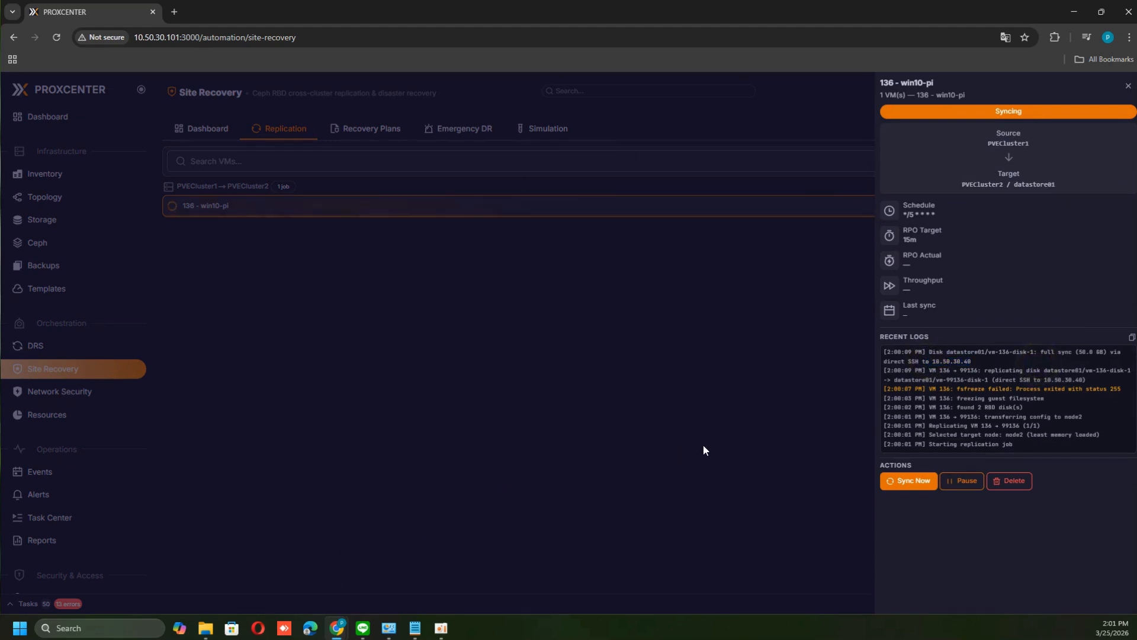
click(535, 390)
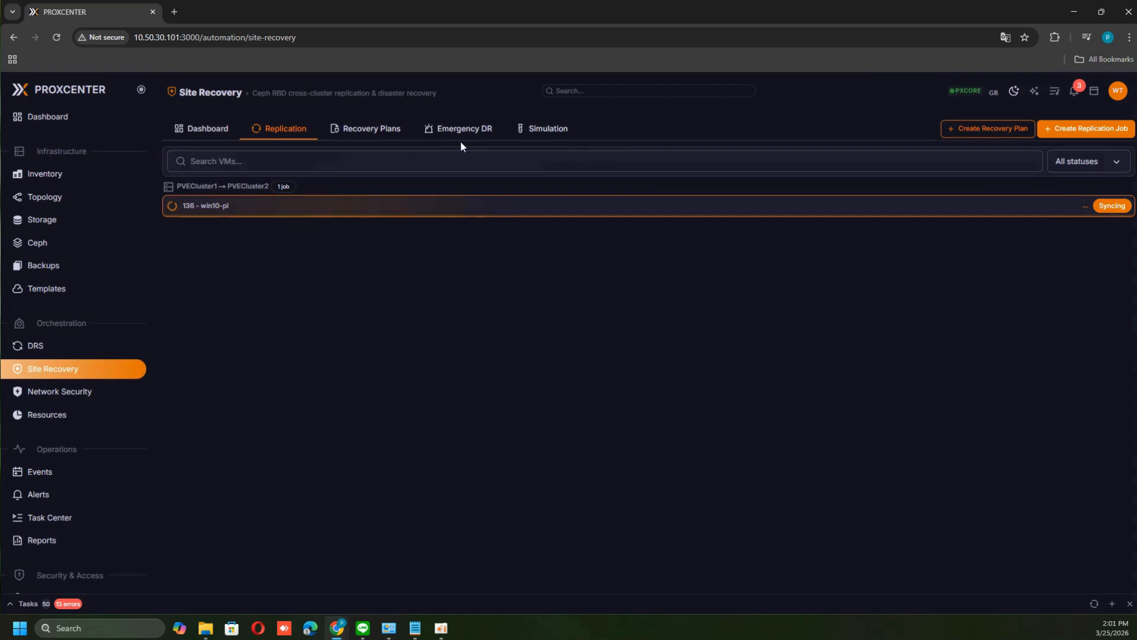
- Check the latest replication event in the Site Recovery dashboard's recent activity, then return to the replication jobs list
click(202, 137)
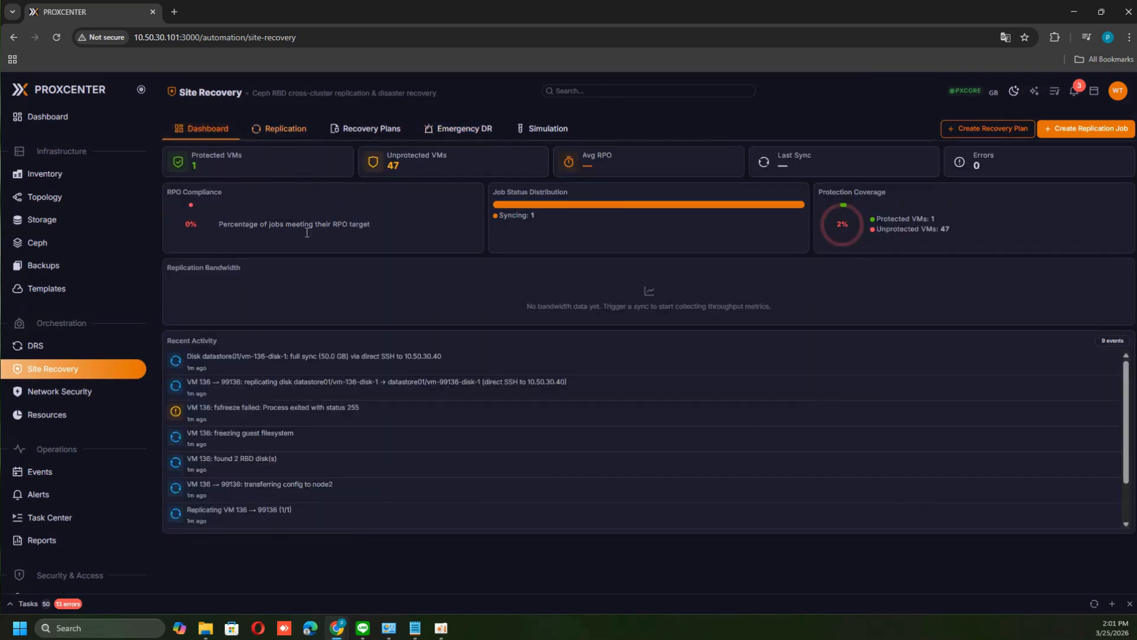
drag(190, 355, 493, 353)
click(475, 355)
click(308, 128)
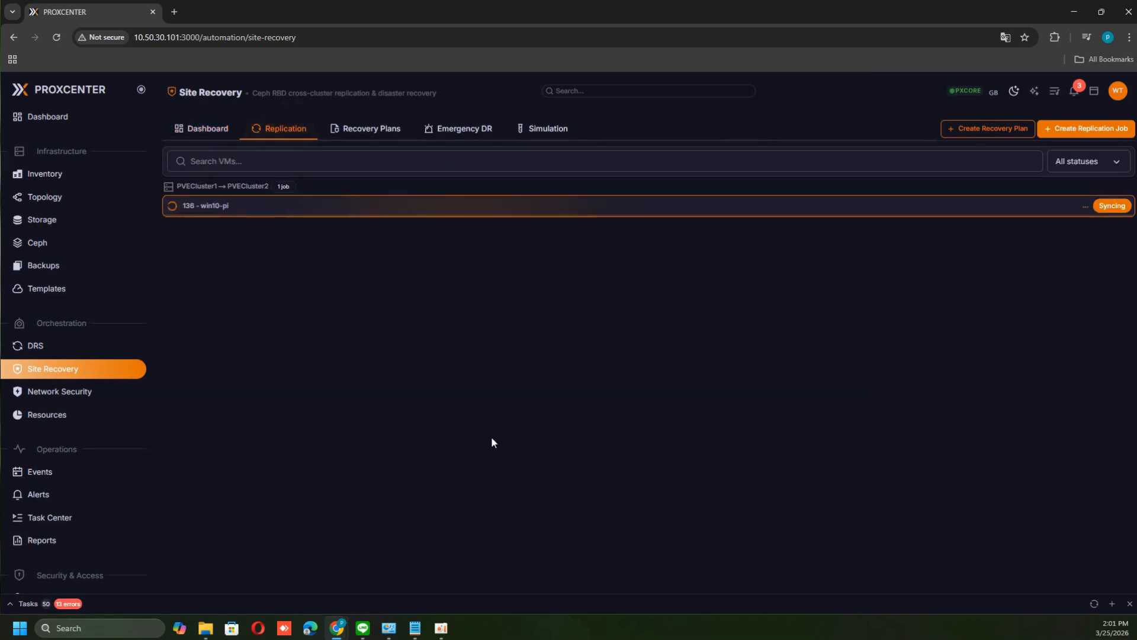
key(alt+Tab)
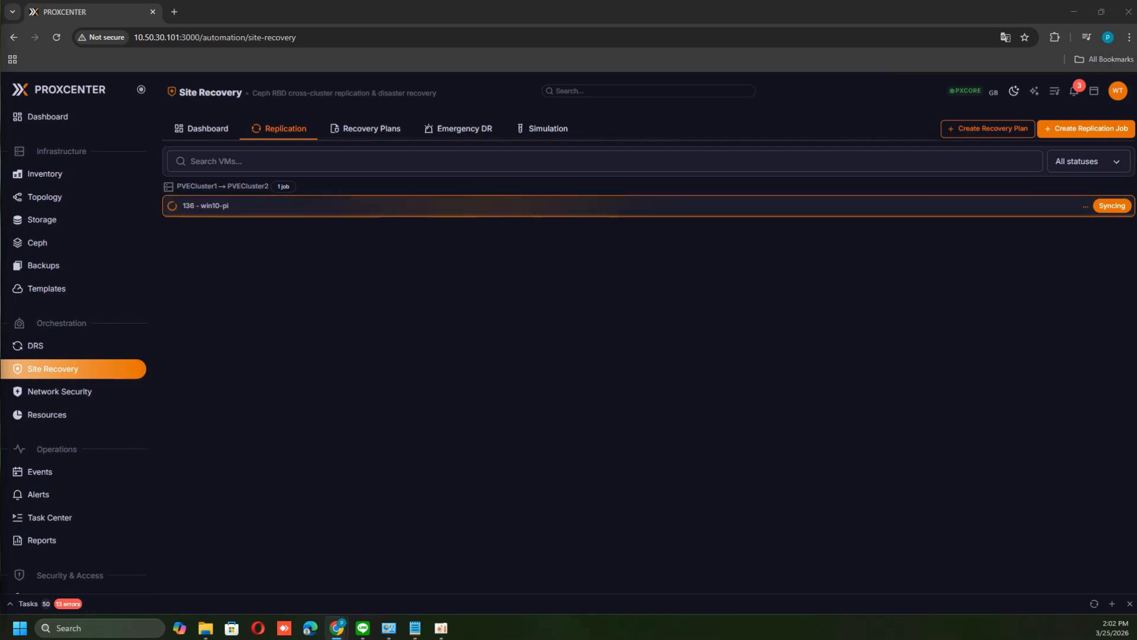
- Recheck the newest recent-activity entry on the Site Recovery dashboard and go back to the replication jobs
click(197, 127)
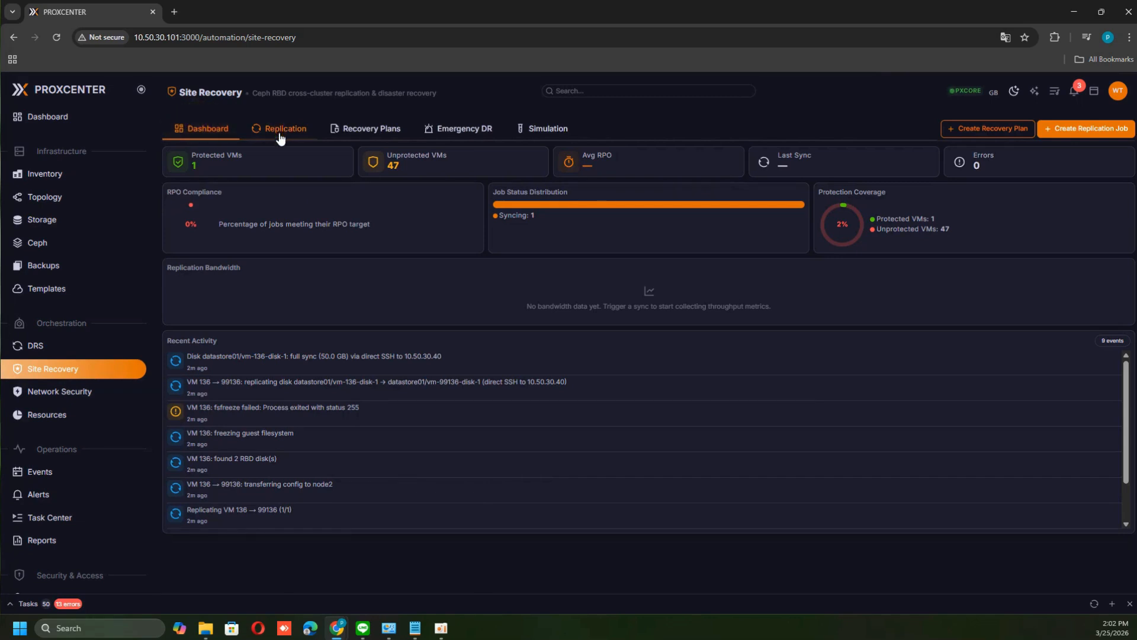
drag(208, 357, 468, 357)
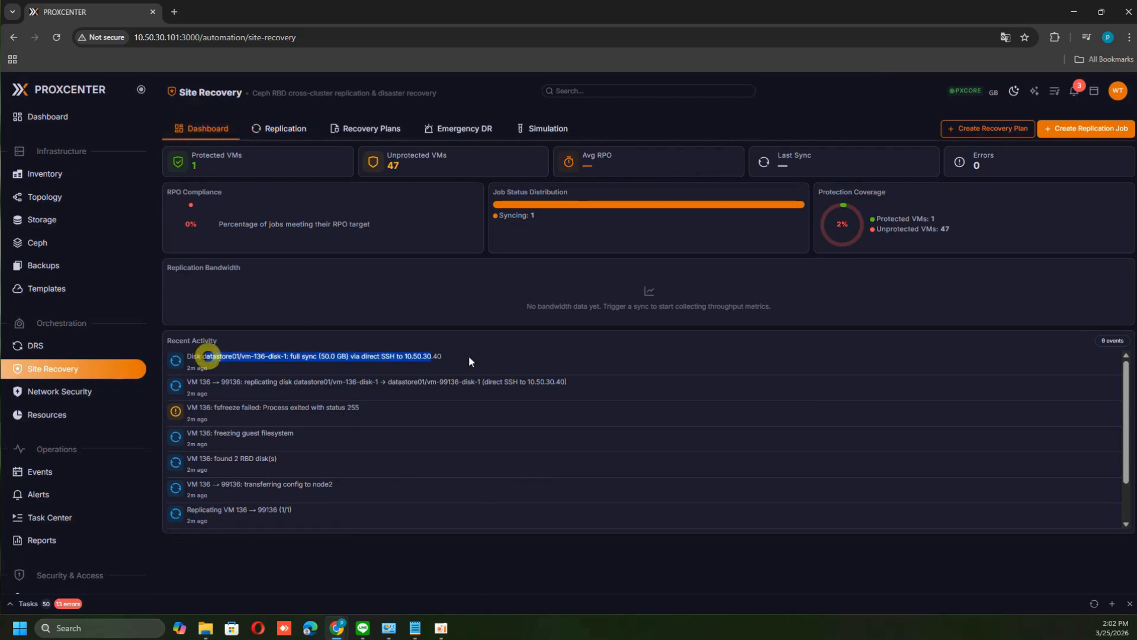
click(468, 357)
click(284, 124)
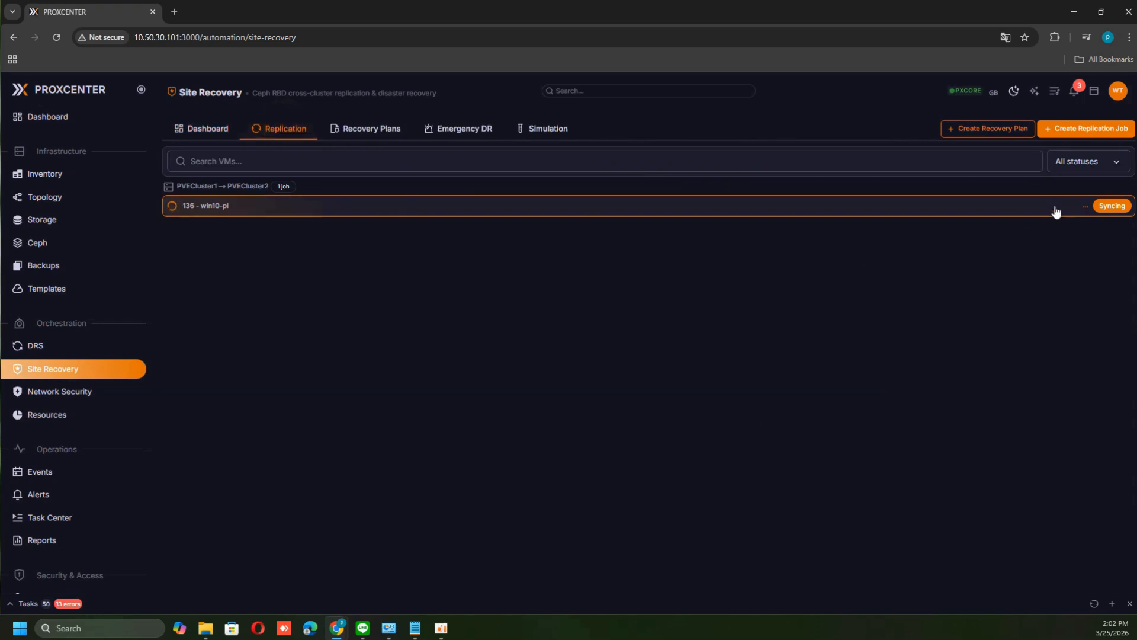
- Examine the sync status and recent logs of the 136 - win10-pi replication job, then close its details
click(1079, 204)
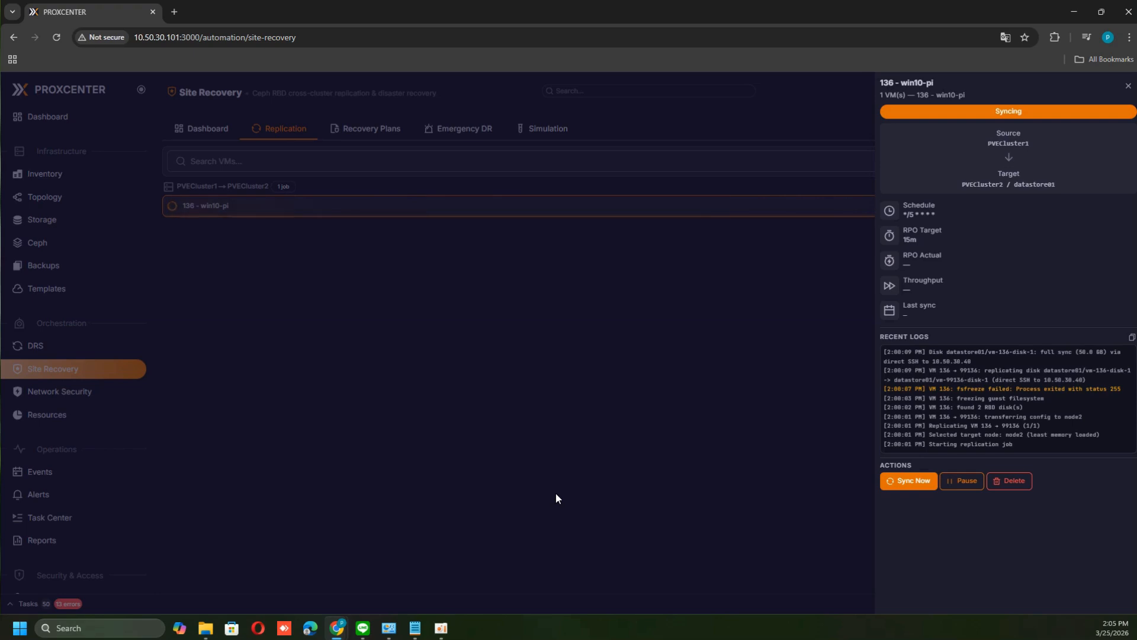
click(736, 335)
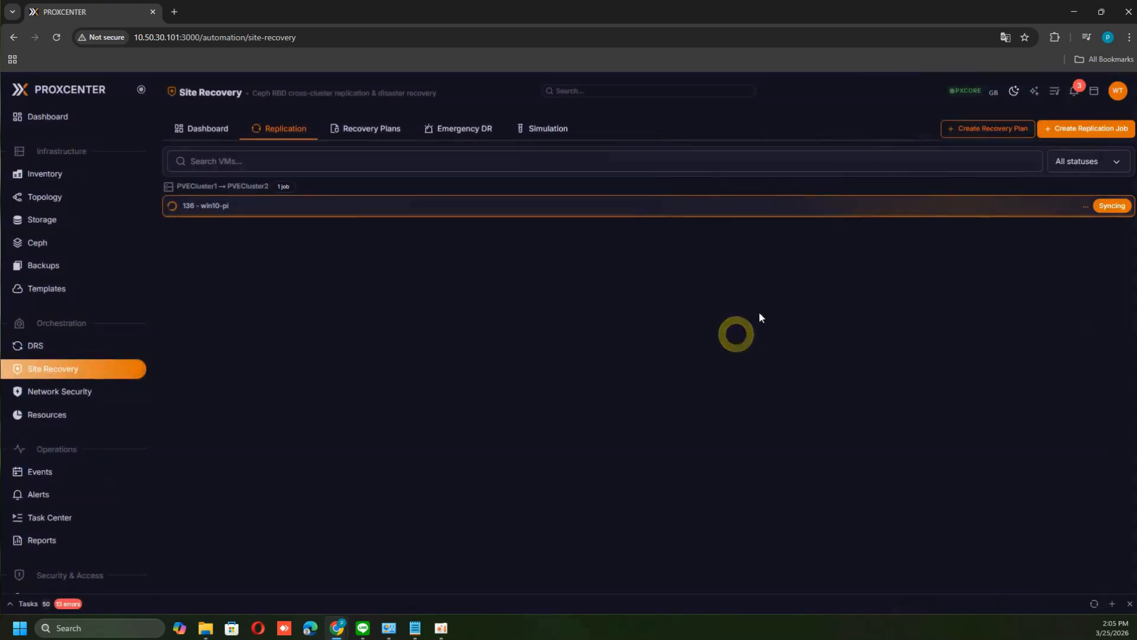
click(538, 206)
click(539, 206)
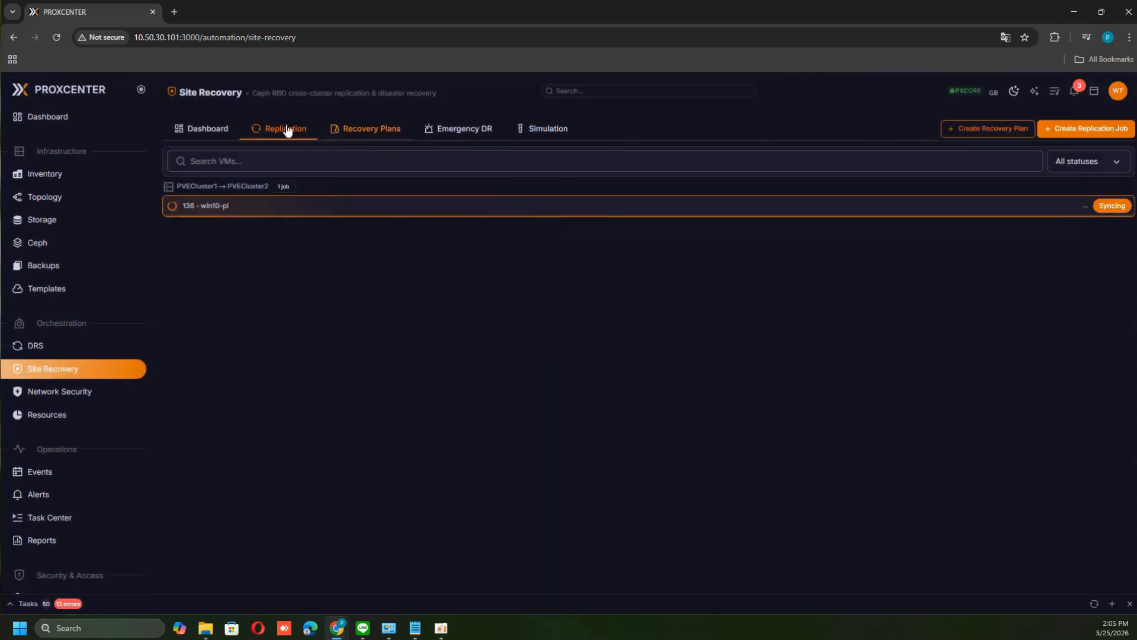
- Look through the Site Recovery dashboard, replication jobs, recovery plans, emergency DR and simulation views
click(205, 128)
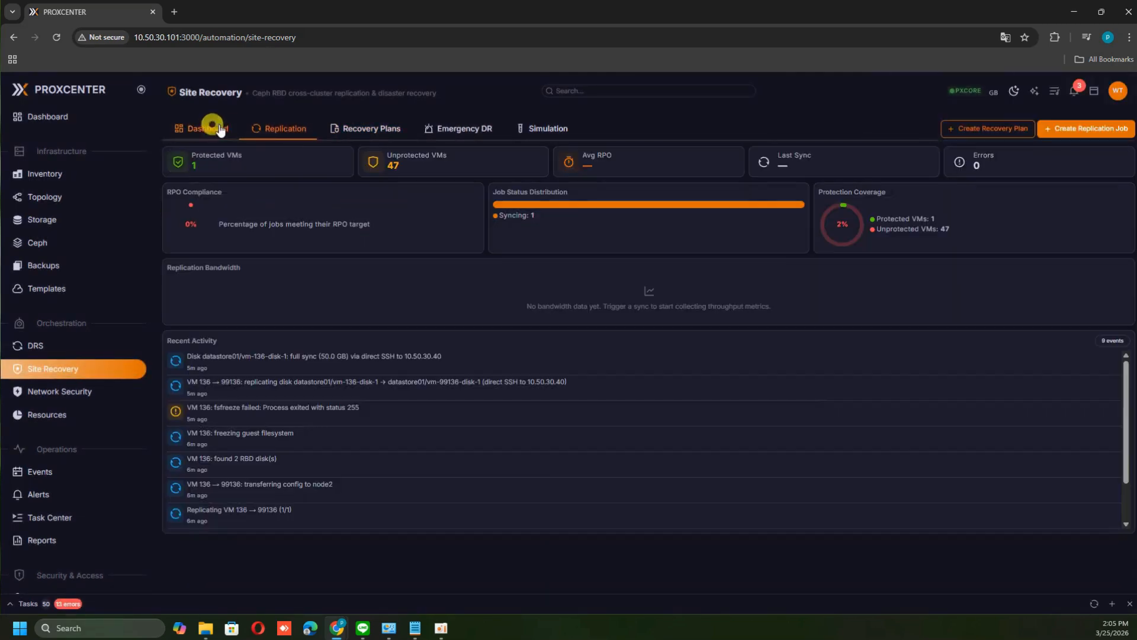
click(296, 129)
click(372, 129)
click(463, 129)
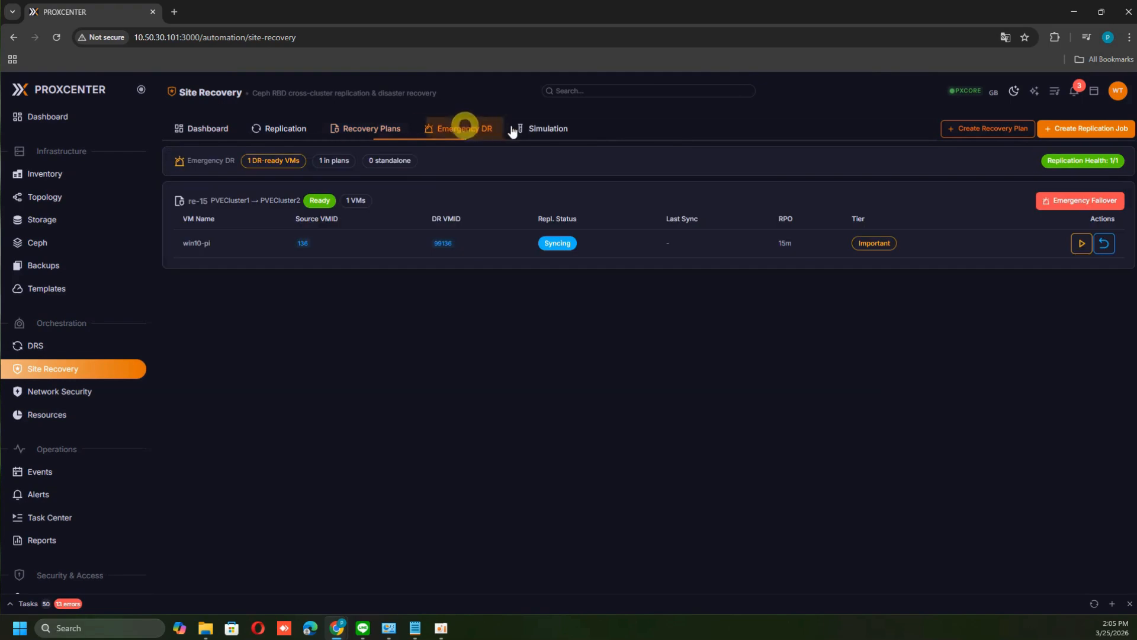
click(546, 128)
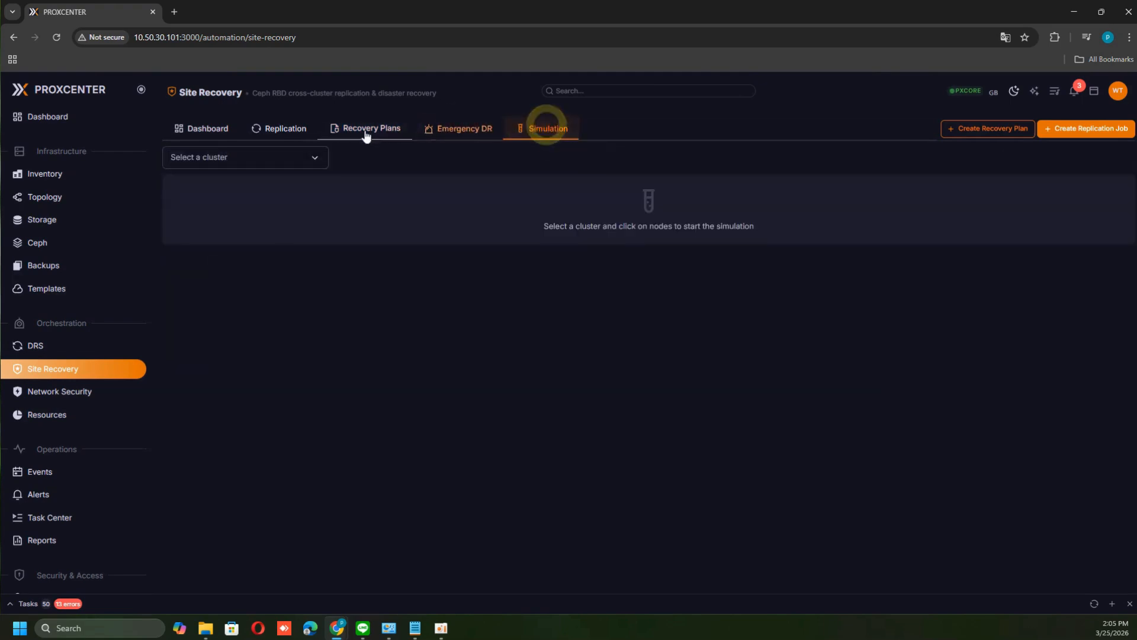
- Return to the replication jobs and check the progress details of the 136 - win10-pi job
click(297, 129)
click(286, 207)
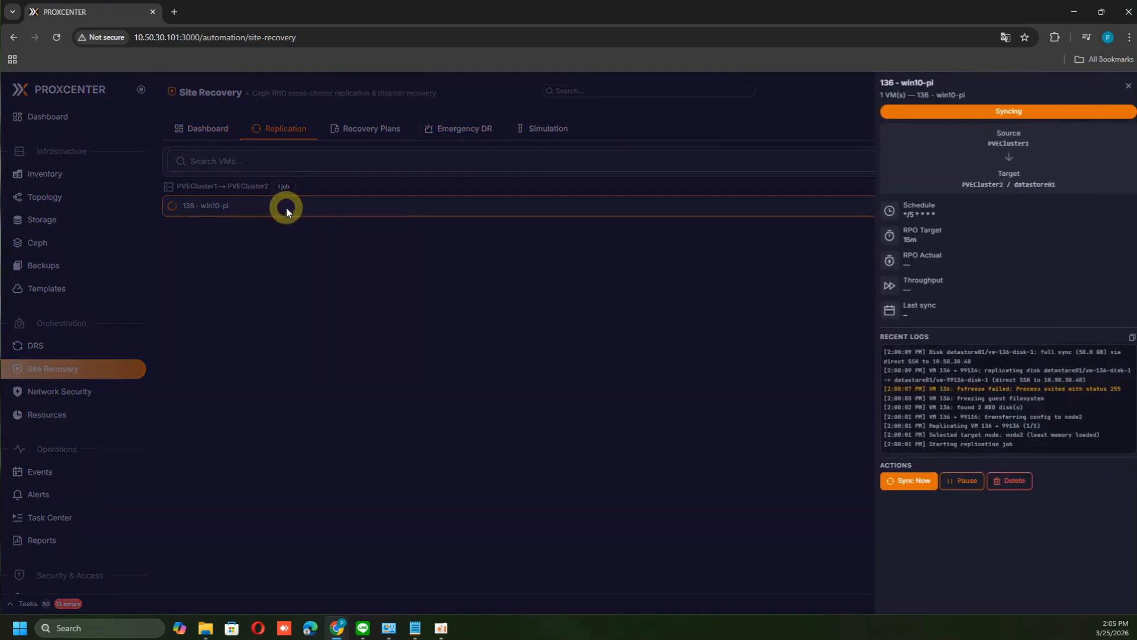
click(443, 466)
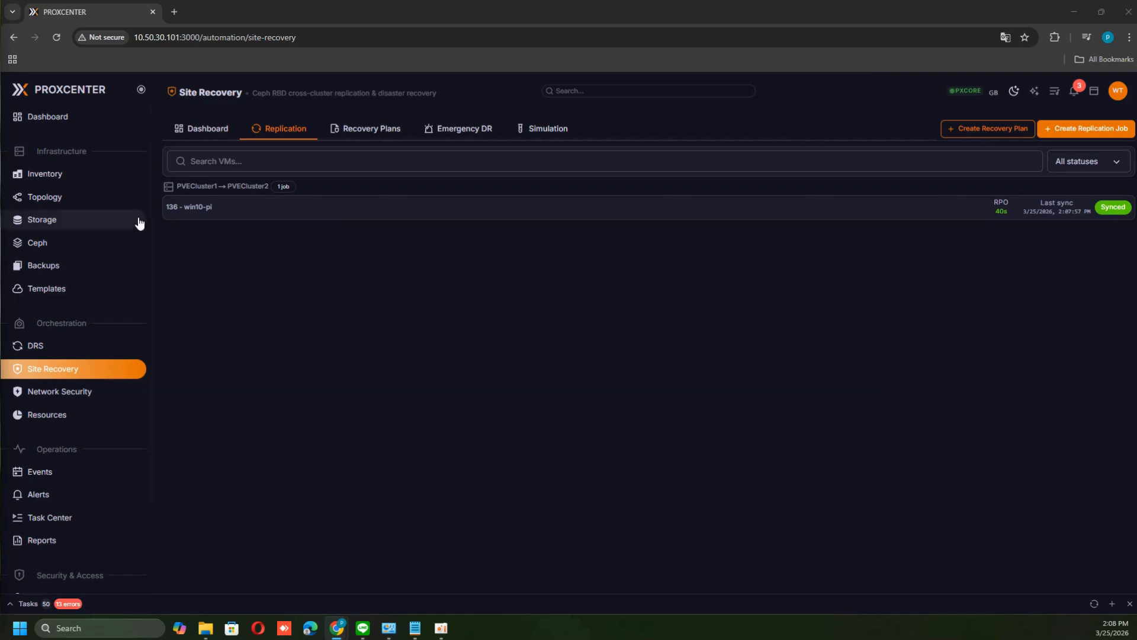
- Examine the last sync and completion logs of the 136 - win10-pi replication job, then close its details
click(234, 212)
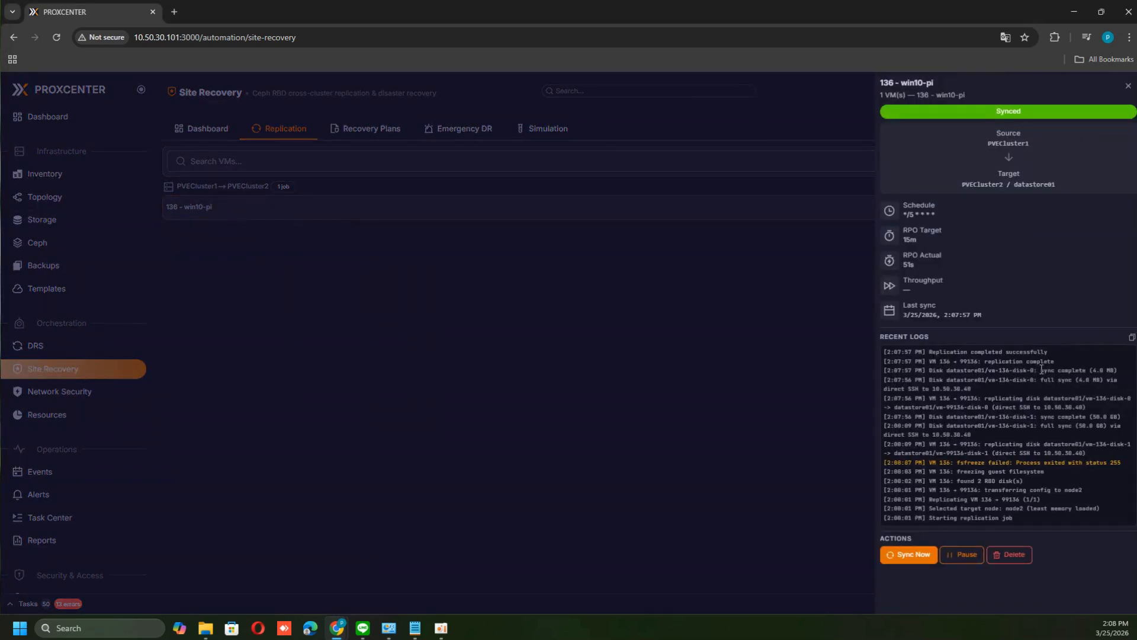
drag(923, 352, 1047, 352)
click(1023, 352)
triple_click(980, 354)
click(836, 350)
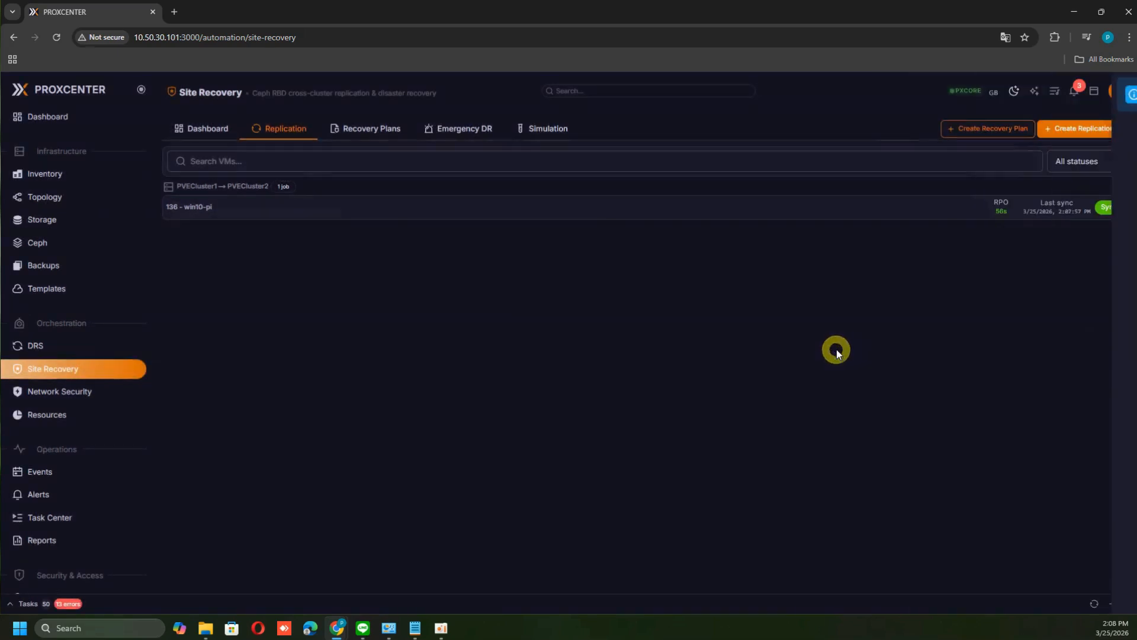
- Examine the RPO compliance, job status and newest recent-activity entry on the Site Recovery dashboard
click(207, 132)
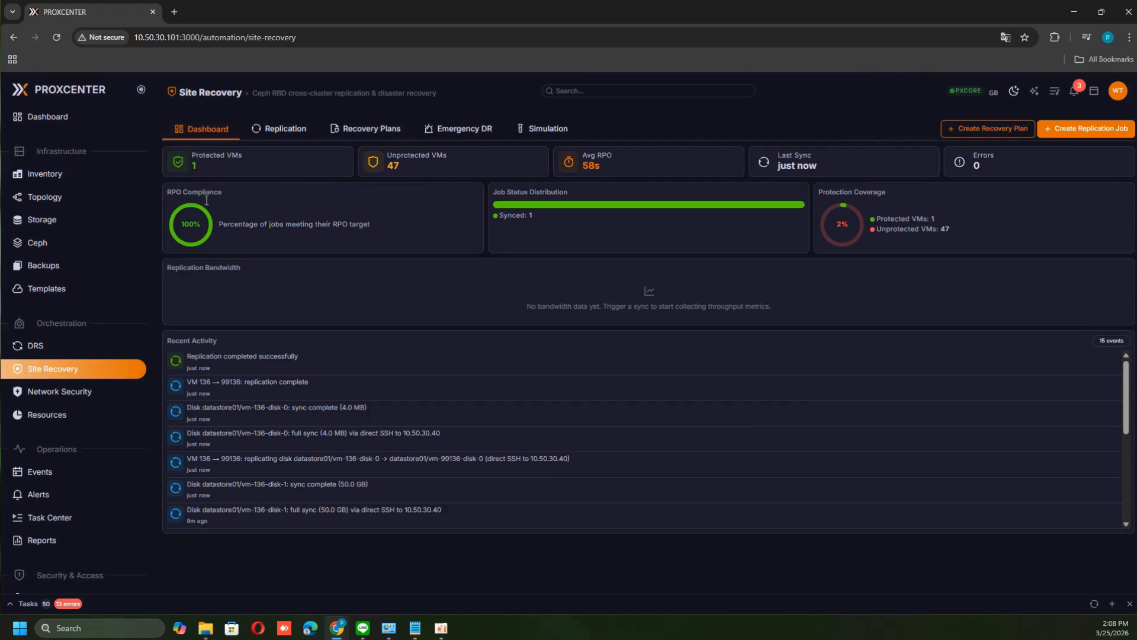
drag(223, 350, 366, 358)
click(366, 358)
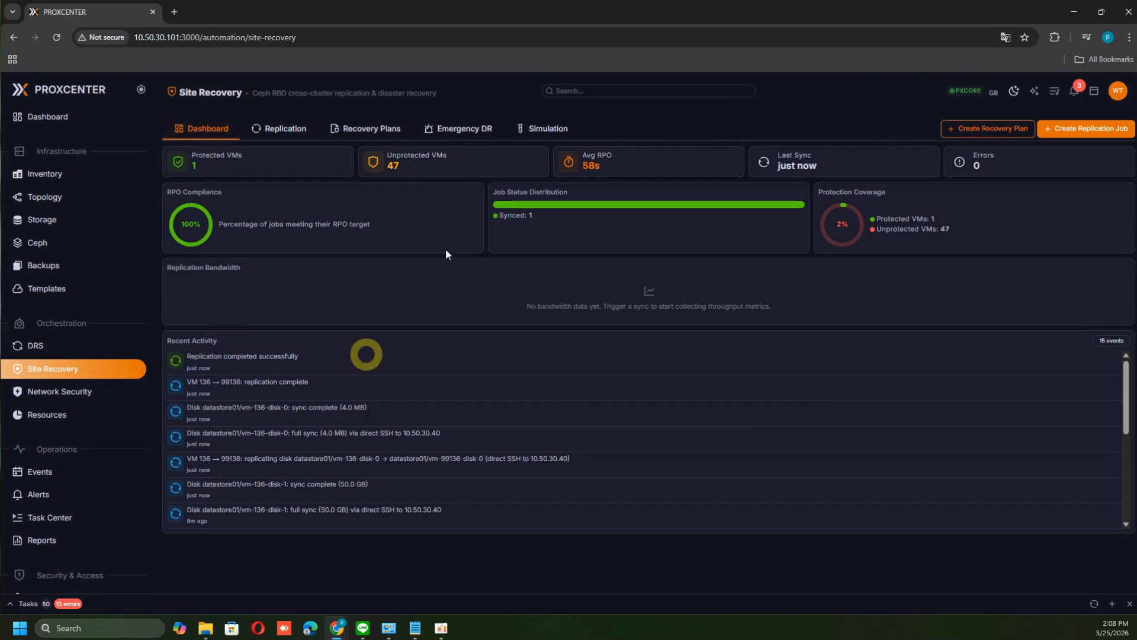
- Examine the re-15 plan's win10-pi replication status, cluster direction and available actions under Emergency DR
click(369, 128)
click(465, 130)
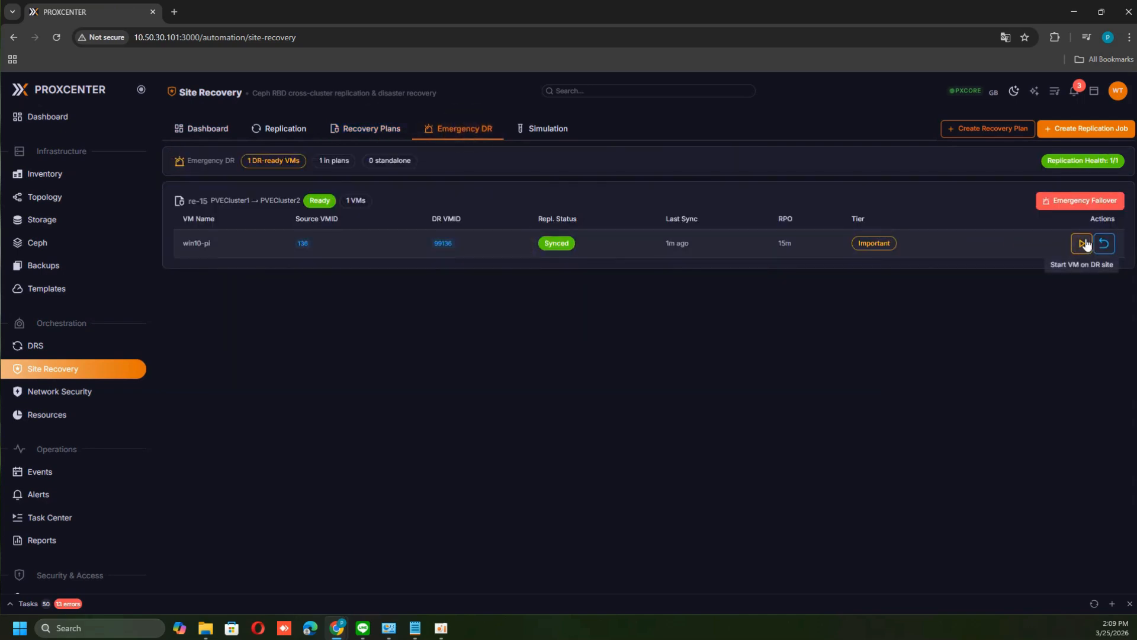
click(542, 128)
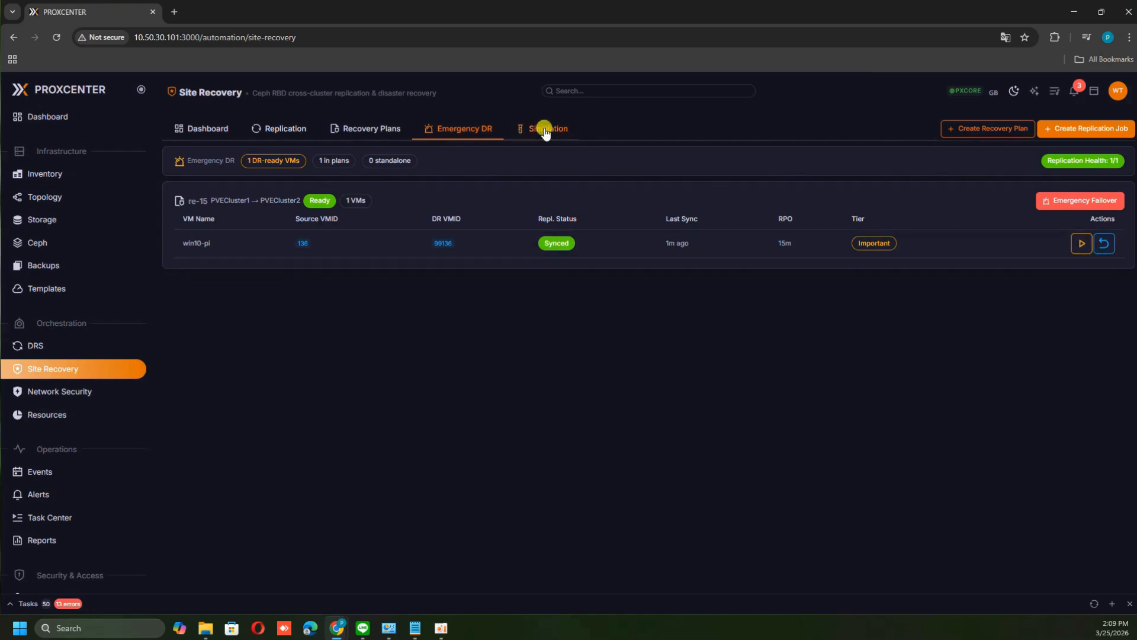
click(440, 130)
drag(210, 196, 276, 203)
click(279, 203)
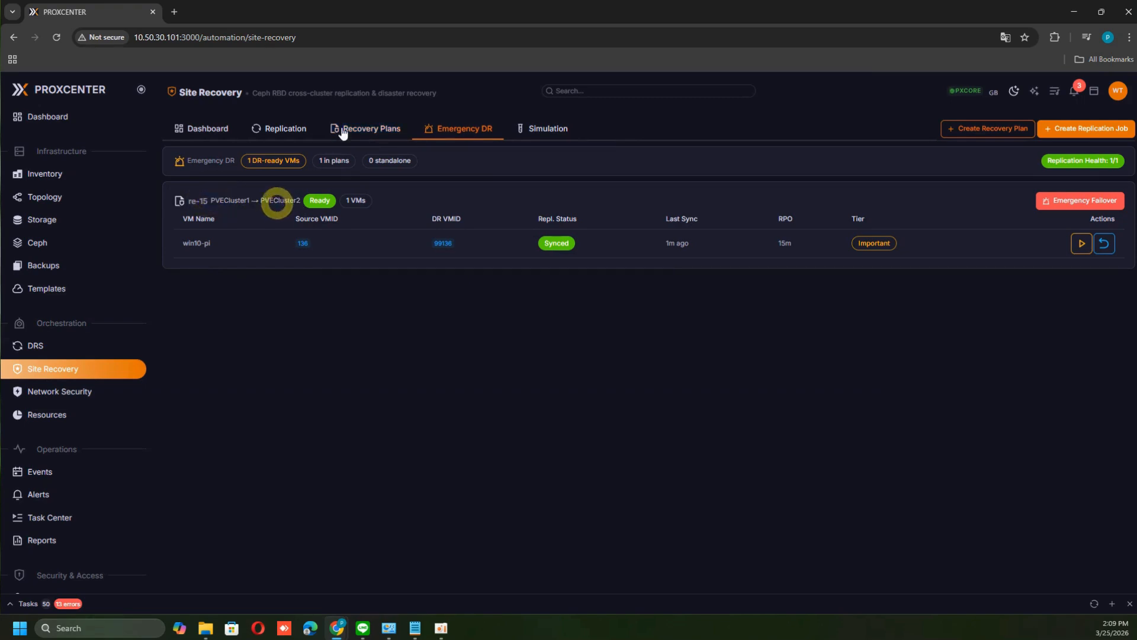
- Review the recovery plans and the replication jobs again, then return to the Site Recovery dashboard
click(346, 129)
click(281, 135)
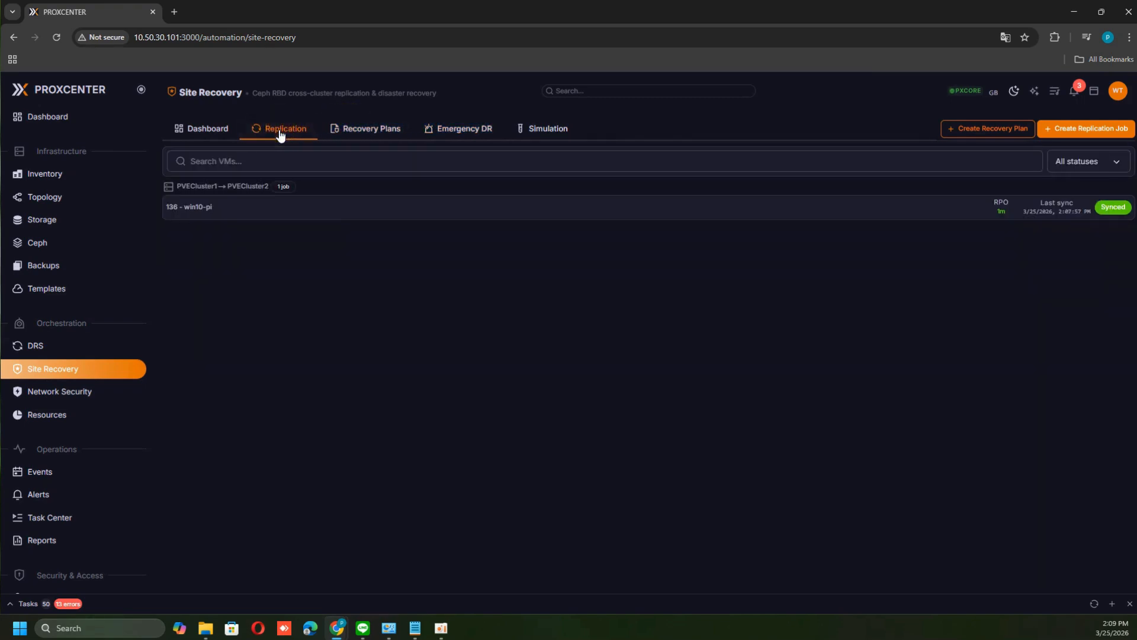
click(212, 134)
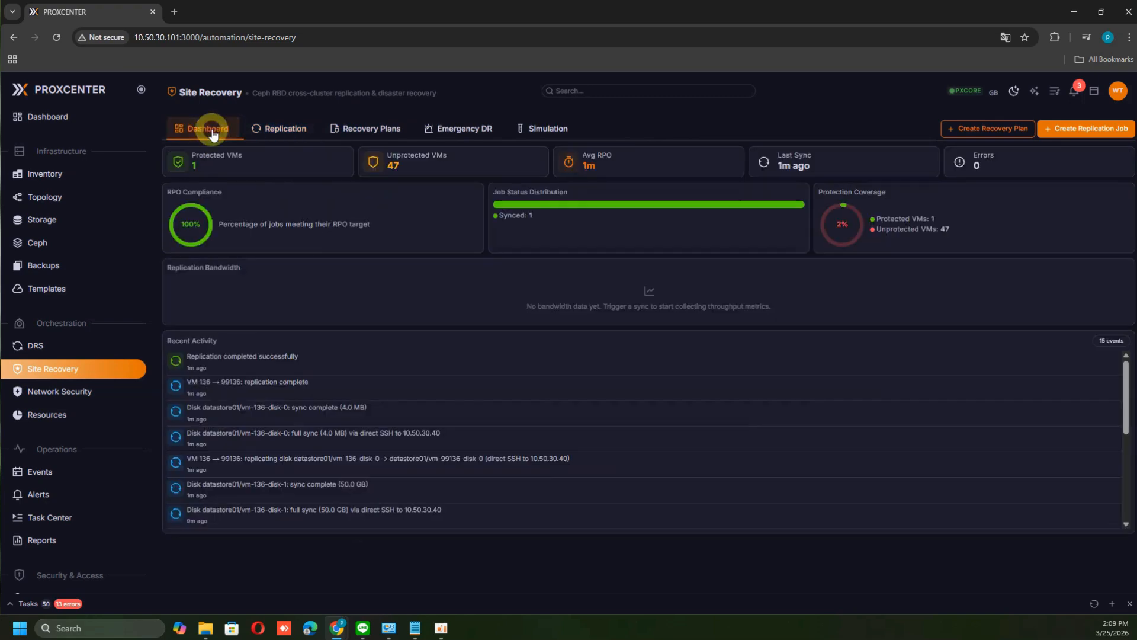
- View the source VM win10-pi on pve-node1 of PVECluster1 in the inventory and refresh the inventory tree
click(85, 178)
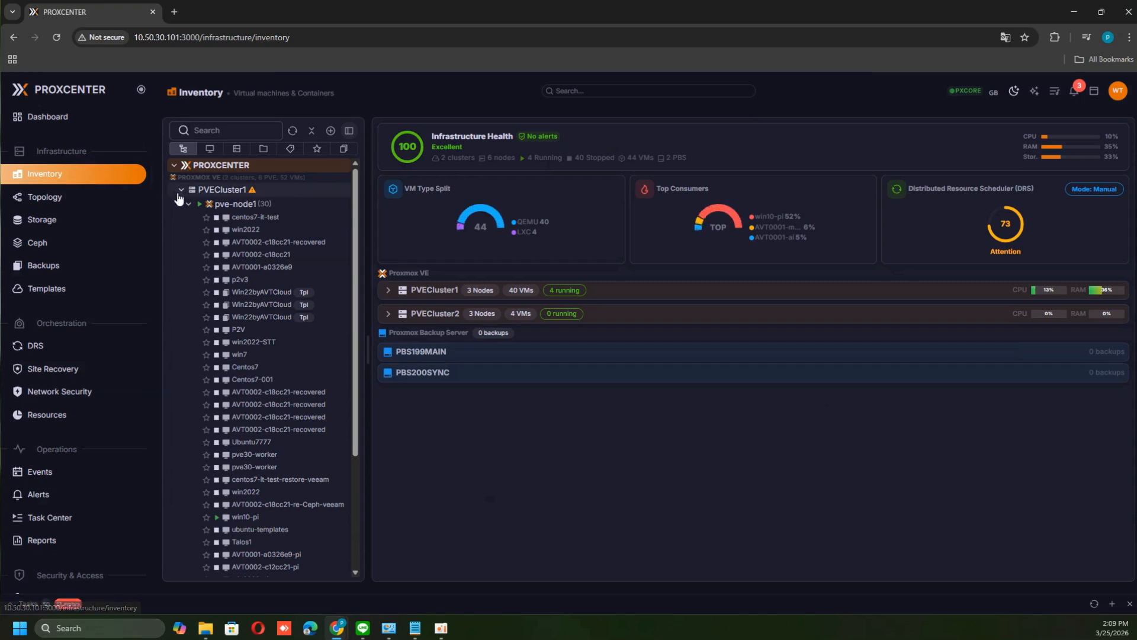
click(244, 518)
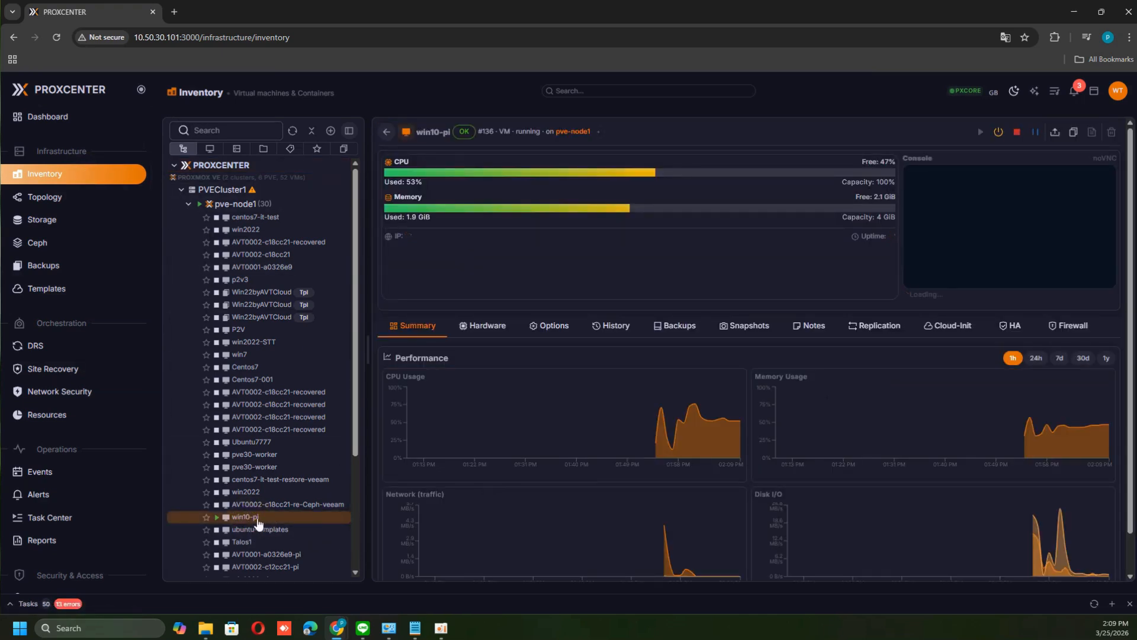
click(295, 132)
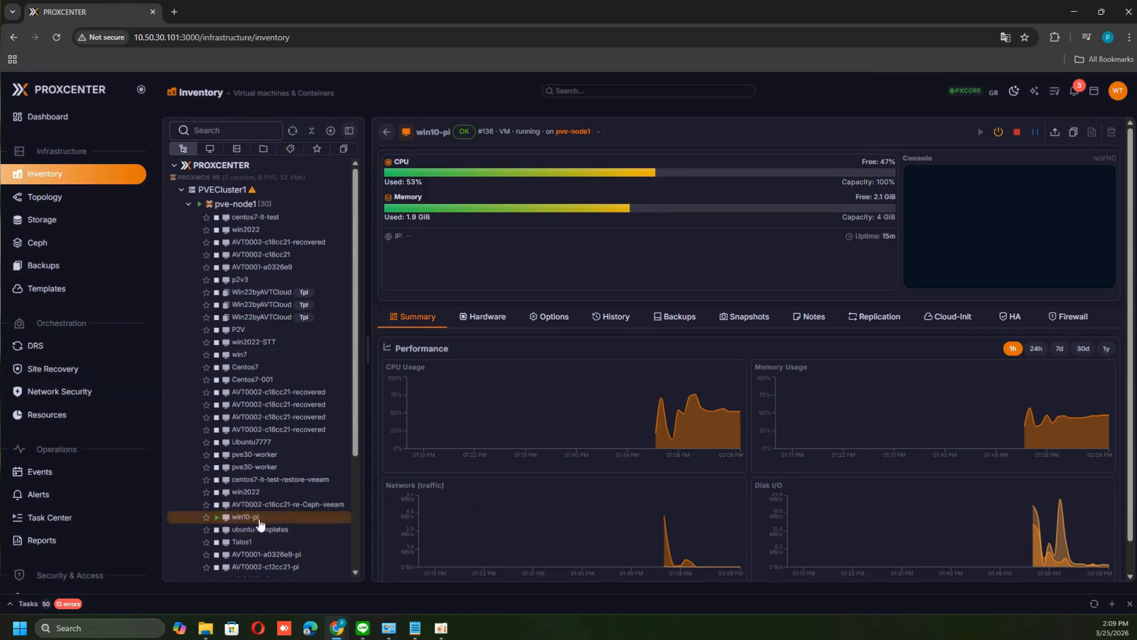
- Examine the hardware and summary of the replicated win10-pi VM on node2 of PVECluster2, then return to Site Recovery
scroll(272, 504, down, 1)
scroll(274, 493, down, 2)
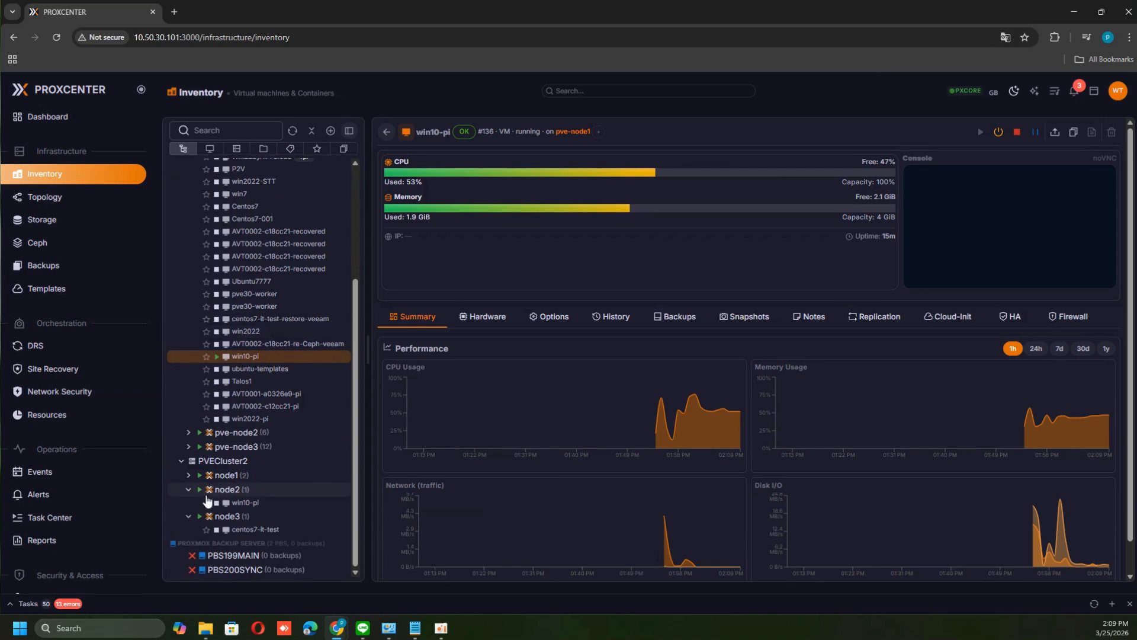
click(252, 504)
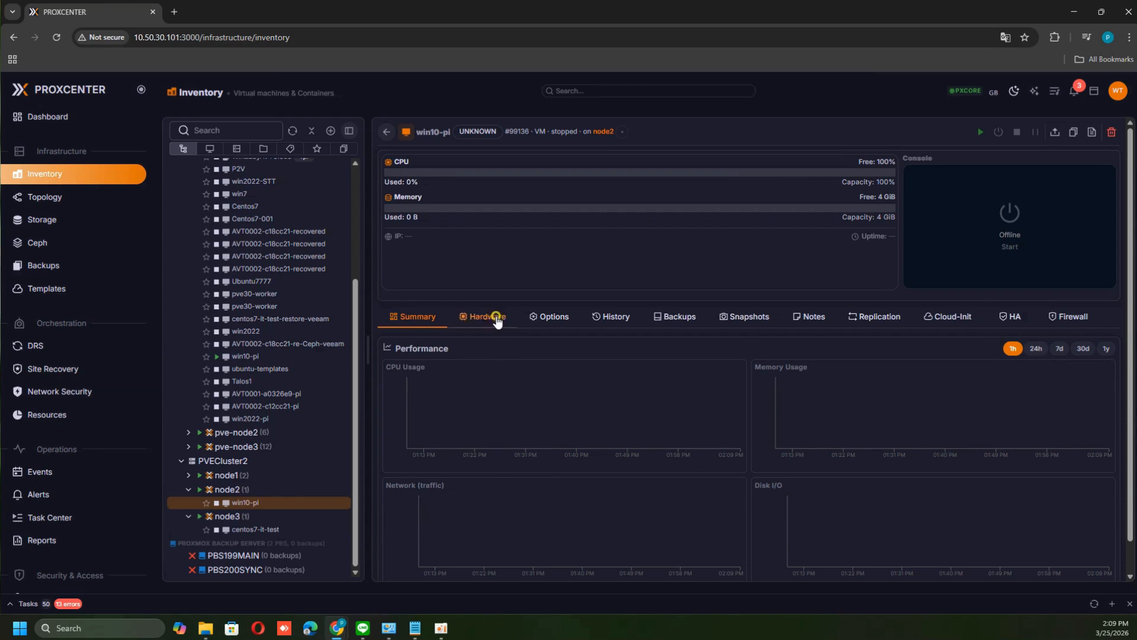
click(484, 317)
scroll(723, 560, down, 3)
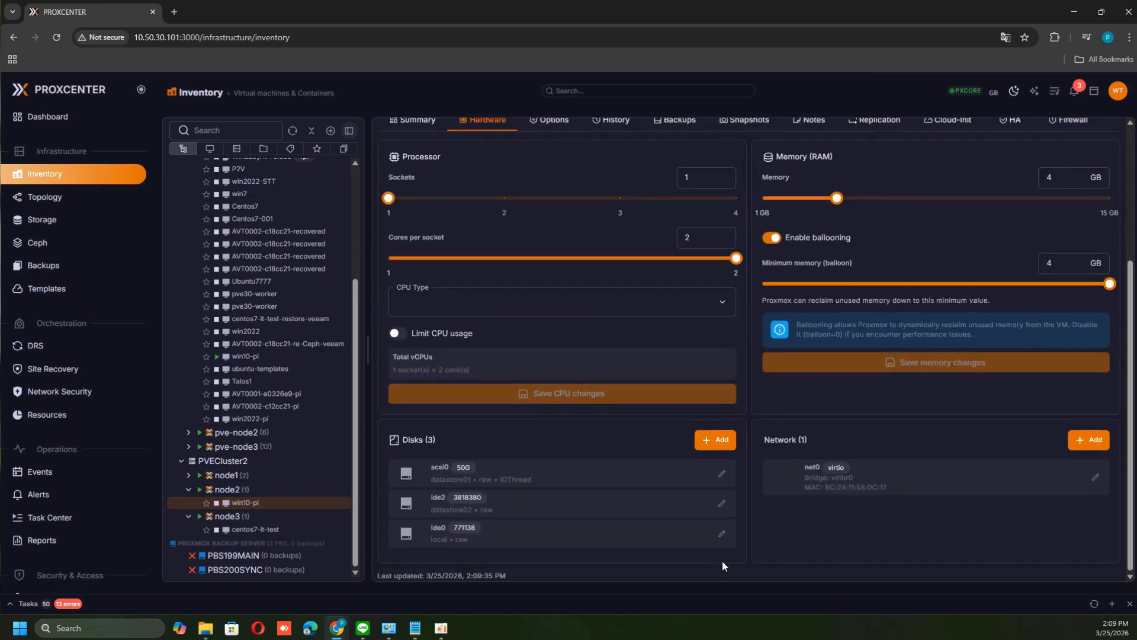
scroll(723, 561, up, 3)
click(413, 316)
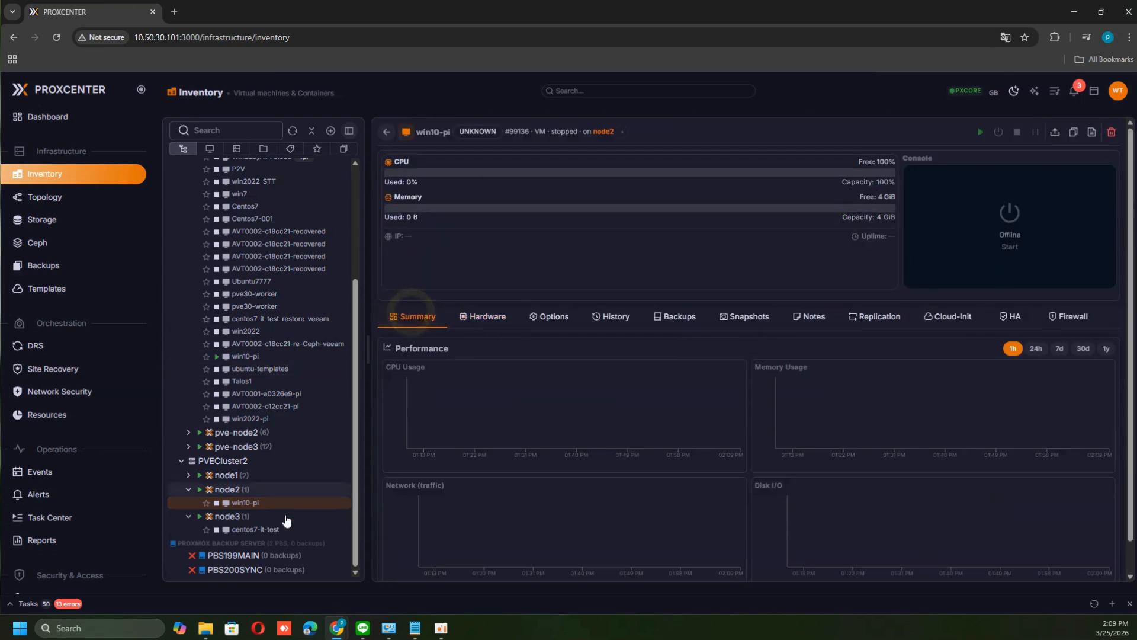
click(54, 369)
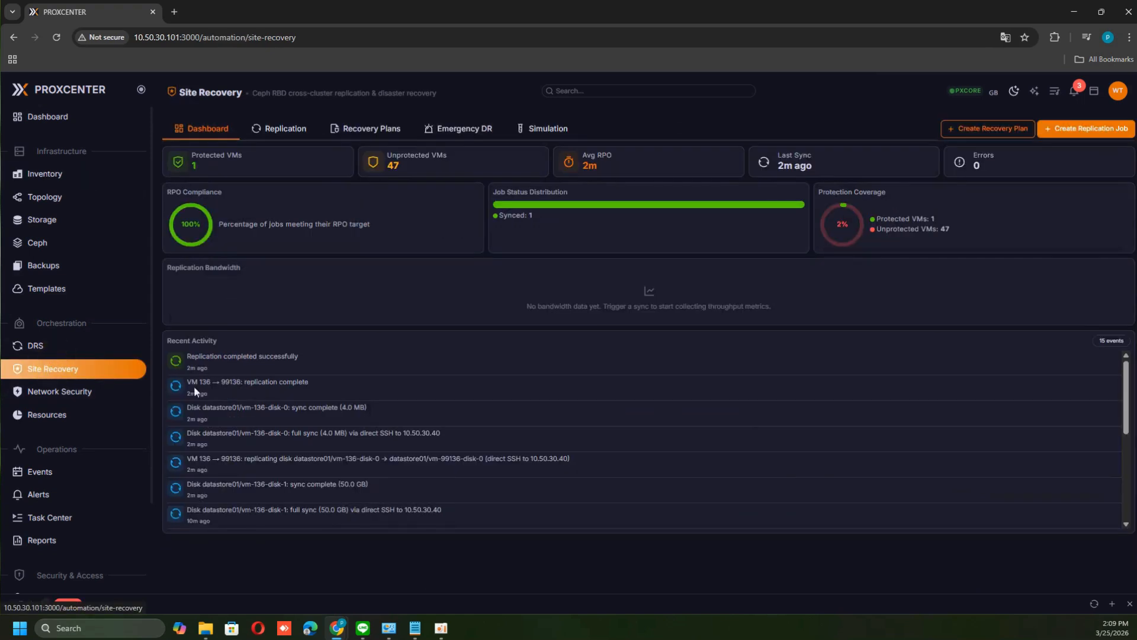